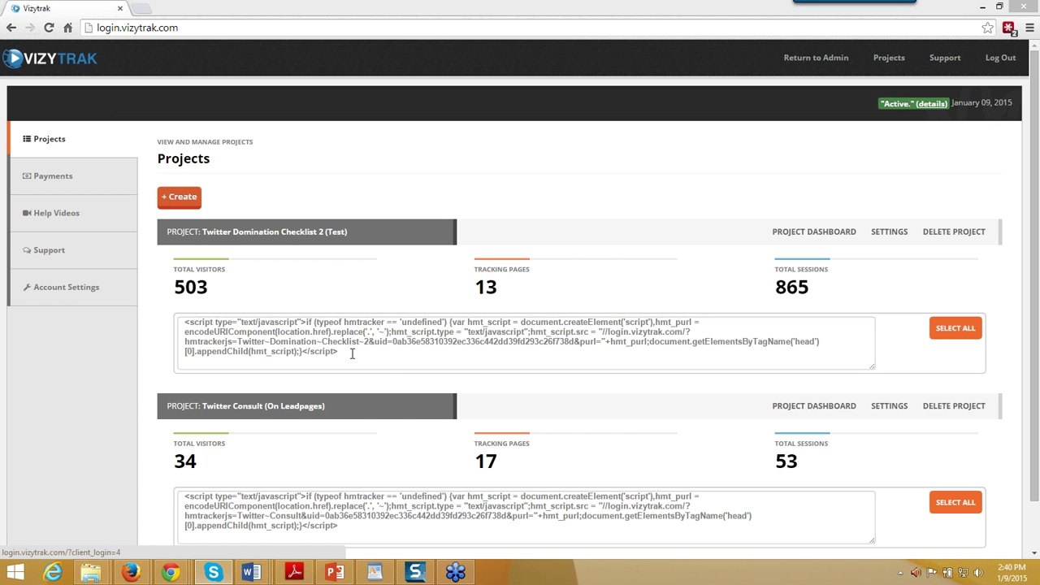
Step: Select the whole tracking script of the Twitter Domination Checklist 2 project
{"action": "triple_click", "coordinate": [281, 349]}
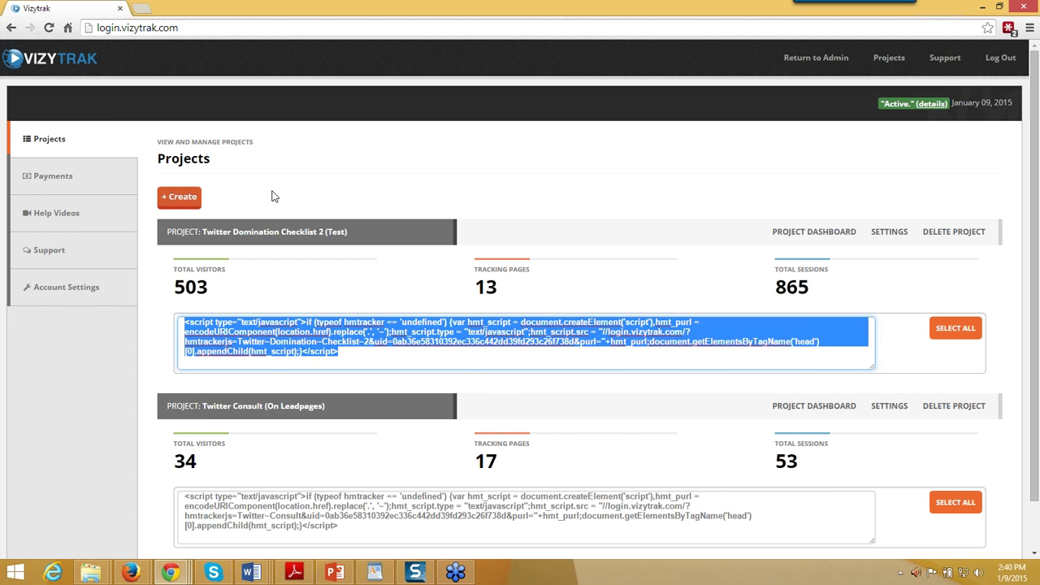
{"action": "scroll", "coordinate": [297, 233], "scroll_direction": "down", "scroll_amount": 1}
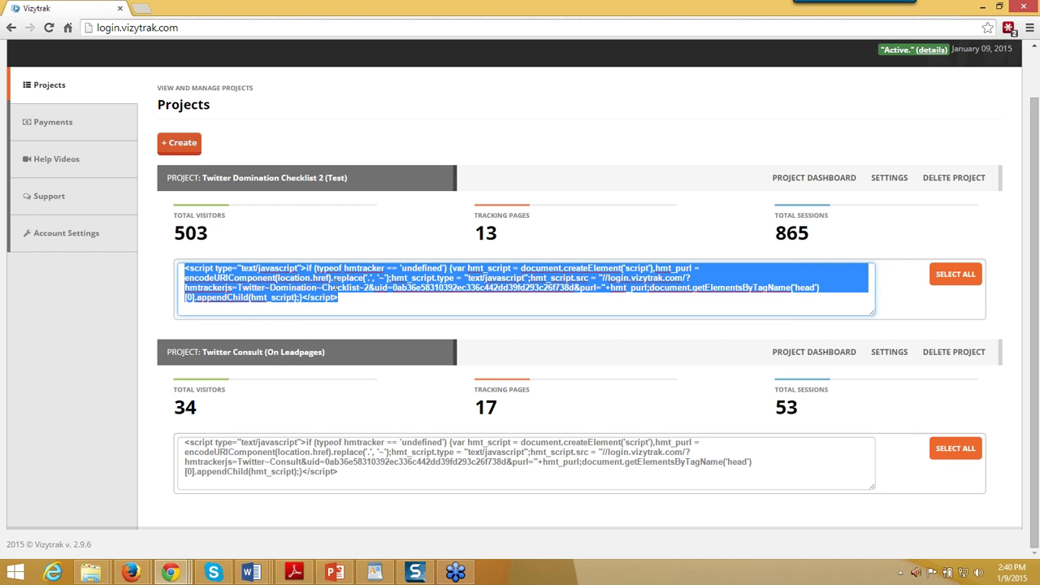
{"action": "scroll", "coordinate": [471, 246], "scroll_direction": "up", "scroll_amount": 1}
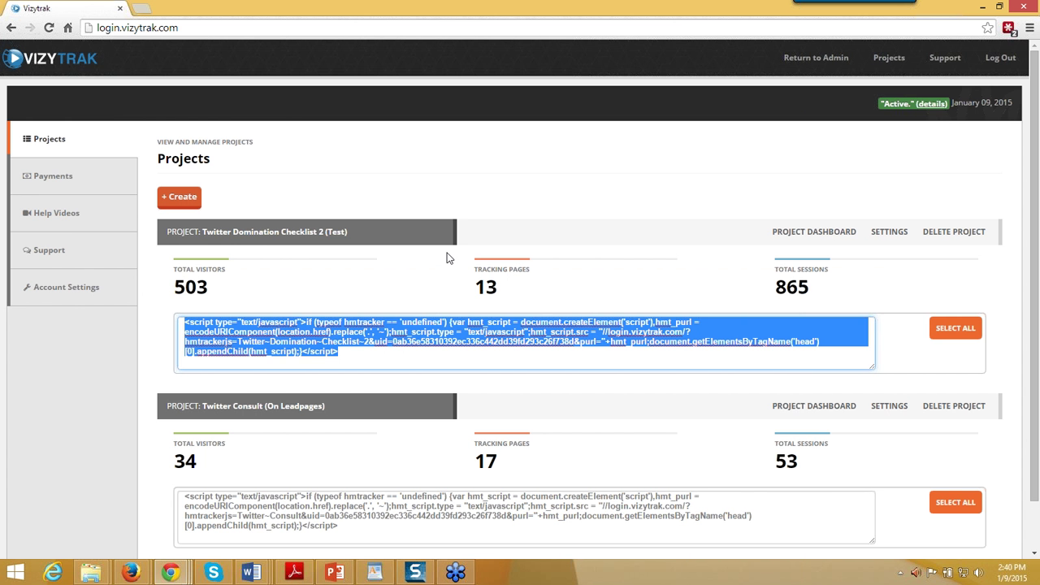
Step: Open the dashboard of the Twitter Domination Checklist 2 project and highlight its total sessions figure
{"action": "left_click", "coordinate": [793, 235]}
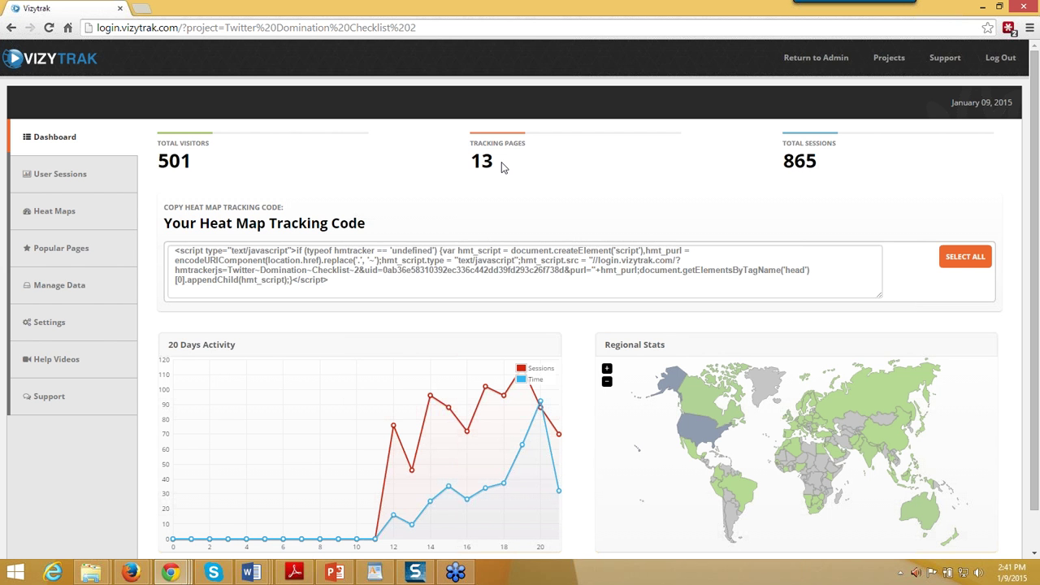
{"action": "left_click_drag", "start_coordinate": [834, 166], "coordinate": [782, 162]}
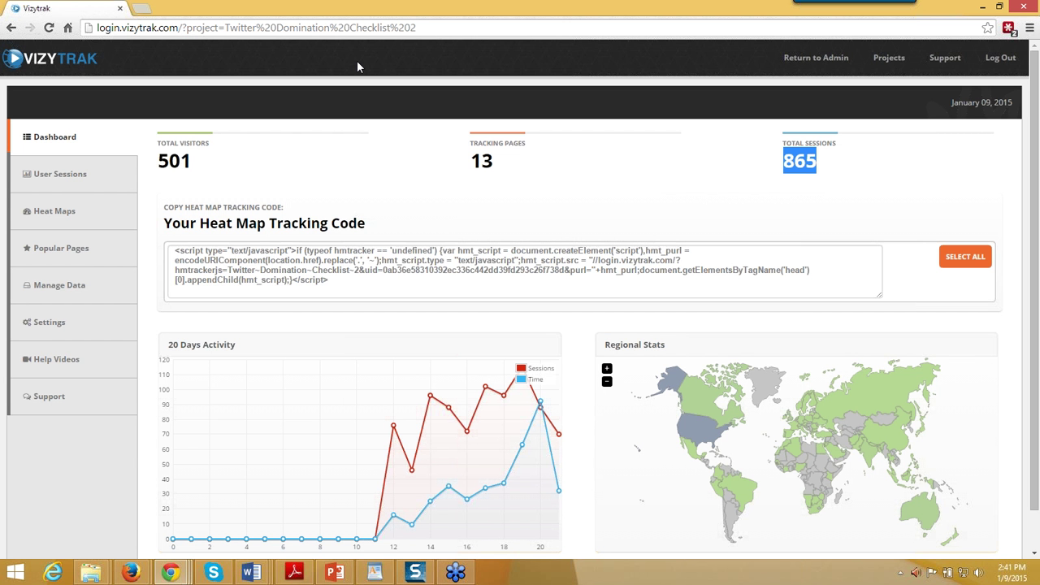
Step: Open the project's user sessions and play the newest Canadian recording, pausing and resuming it before closing the player
{"action": "left_click", "coordinate": [79, 180]}
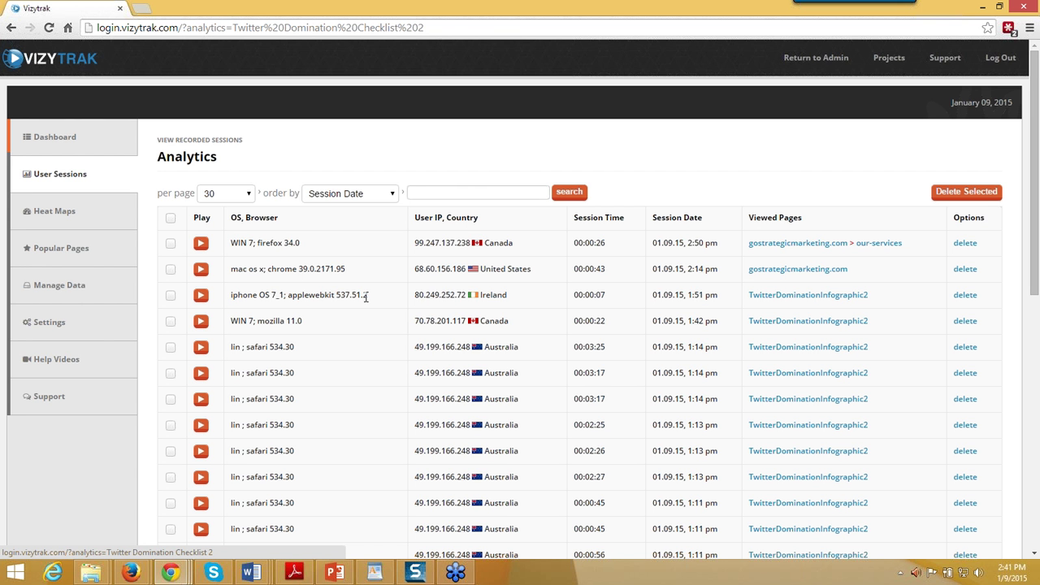
{"action": "left_click", "coordinate": [200, 243]}
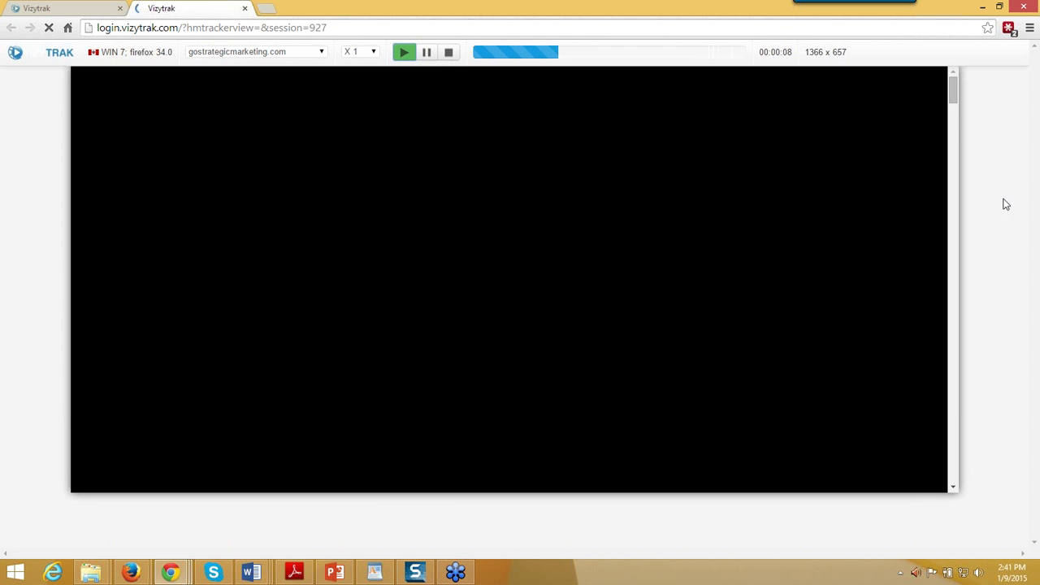
{"action": "left_click", "coordinate": [427, 52]}
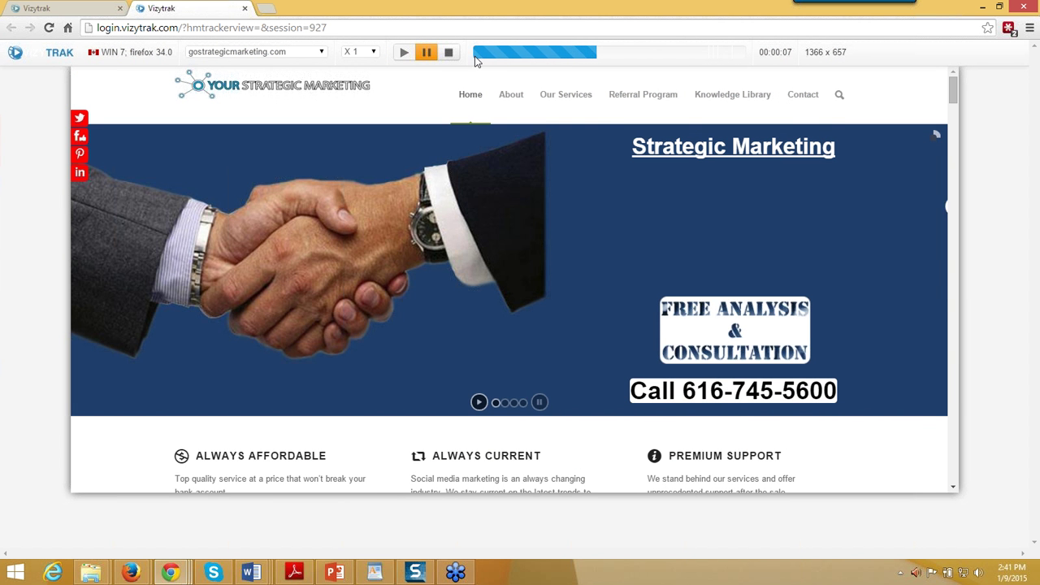
{"action": "left_click", "coordinate": [404, 52]}
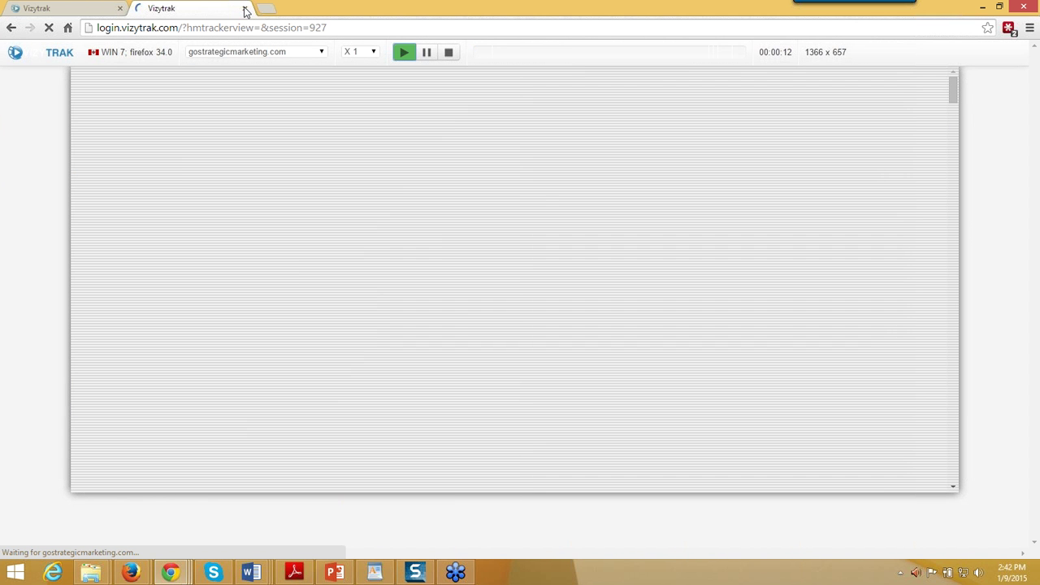
{"action": "left_click", "coordinate": [245, 9]}
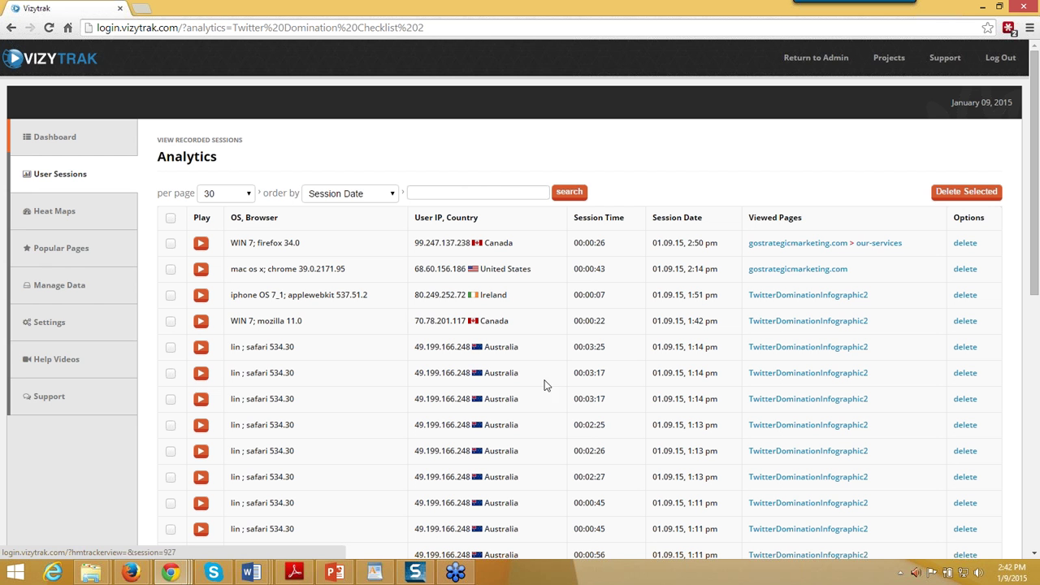
Step: Play the upper of the two 00:03:17 Australian session recordings, and close its player
{"action": "left_click_drag", "start_coordinate": [534, 383], "coordinate": [480, 379]}
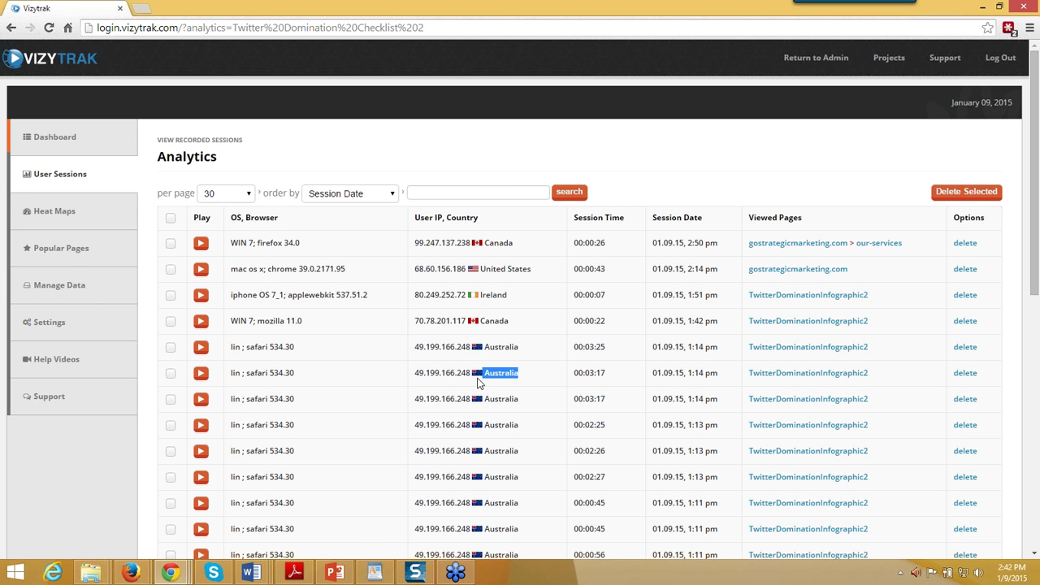
{"action": "left_click", "coordinate": [201, 374]}
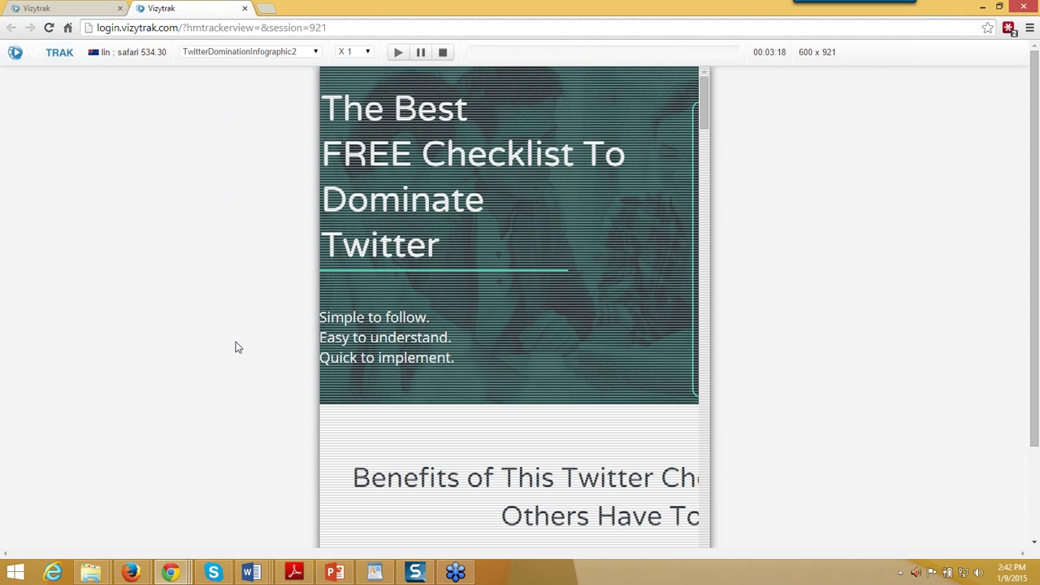
{"action": "left_click", "coordinate": [397, 54]}
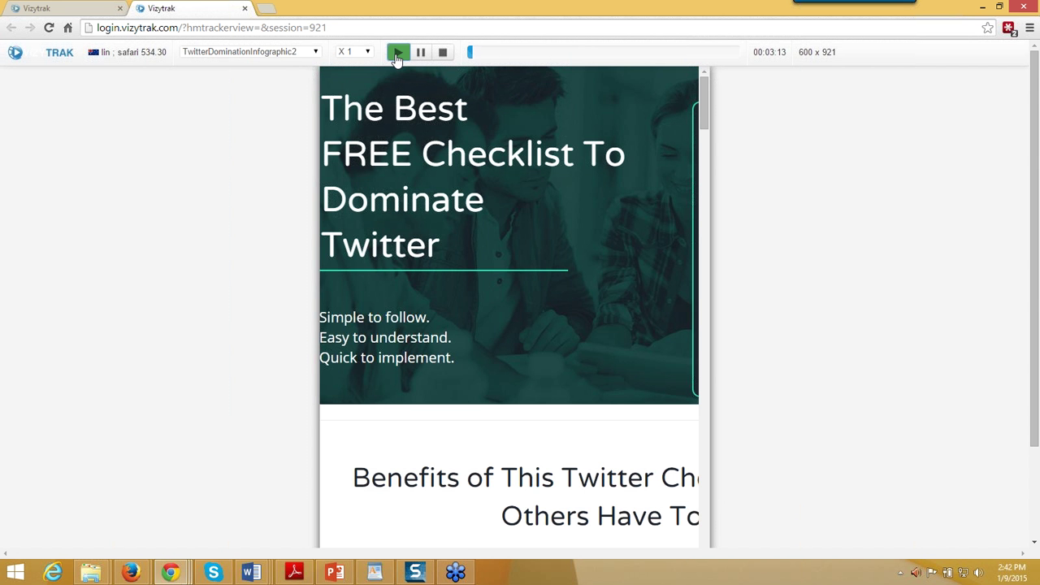
{"action": "left_click", "coordinate": [244, 8]}
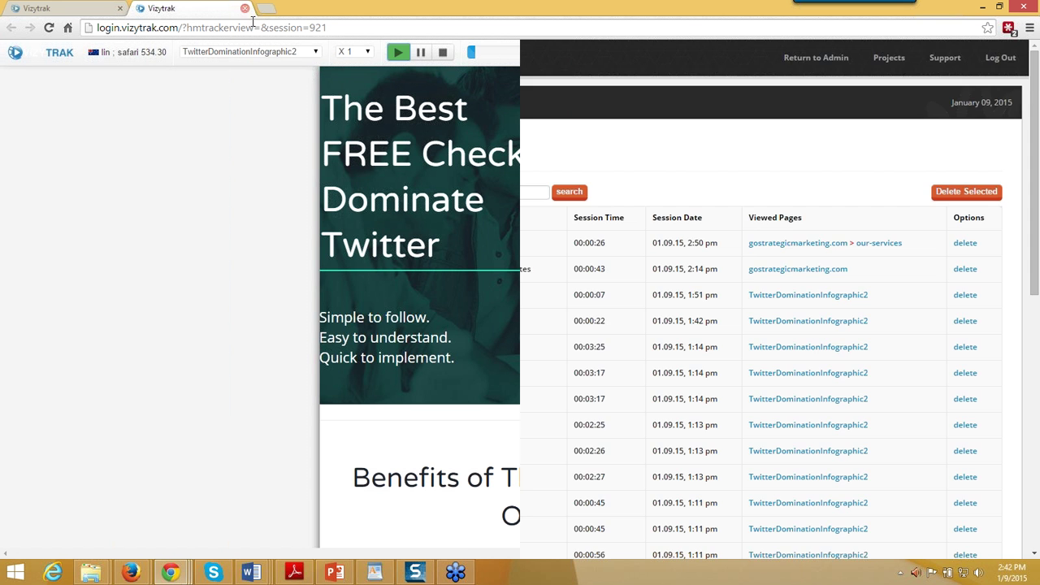
Step: Go to page 2 of the recorded sessions, play the United Kingdom visitor's recording, and close it
{"action": "scroll", "coordinate": [530, 407], "scroll_direction": "down", "scroll_amount": 1}
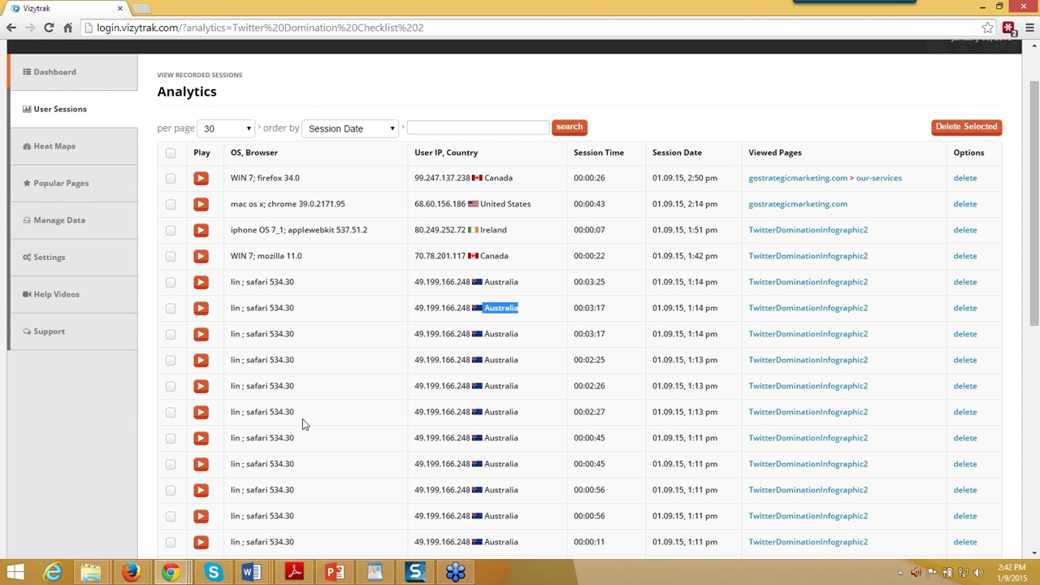
{"action": "scroll", "coordinate": [499, 443], "scroll_direction": "down", "scroll_amount": 7}
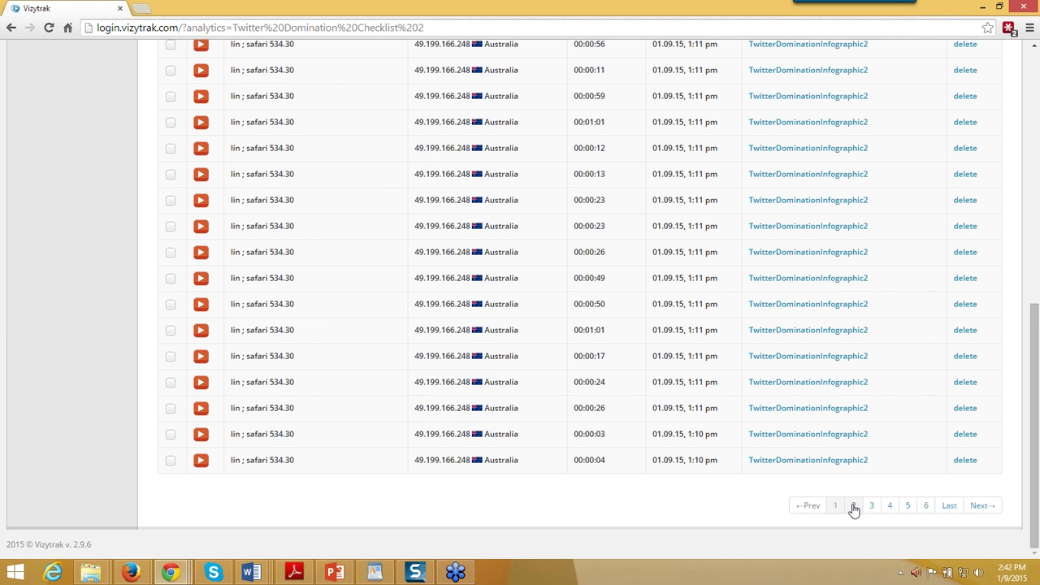
{"action": "left_click", "coordinate": [855, 505]}
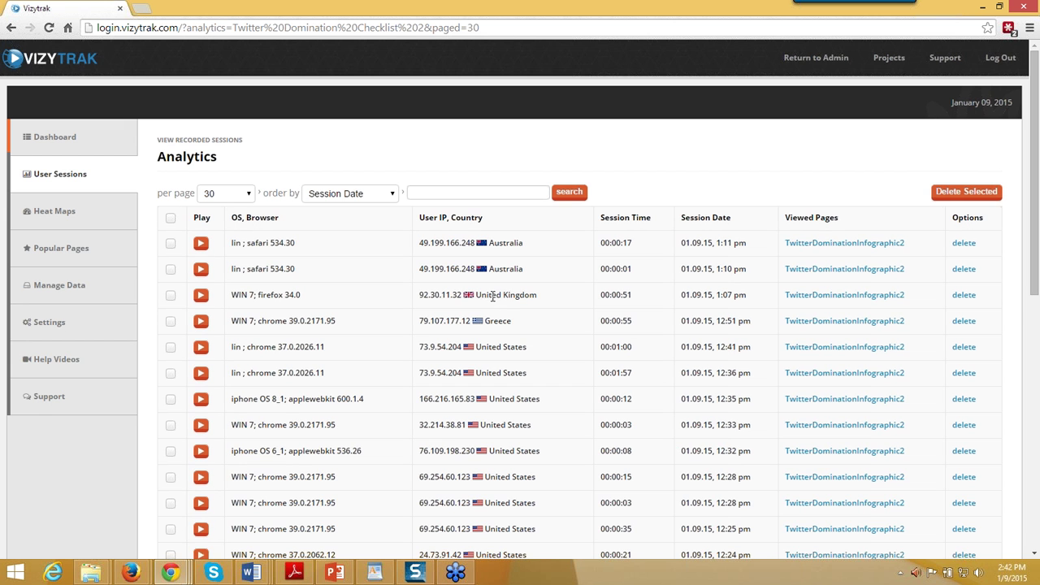
{"action": "left_click", "coordinate": [201, 295]}
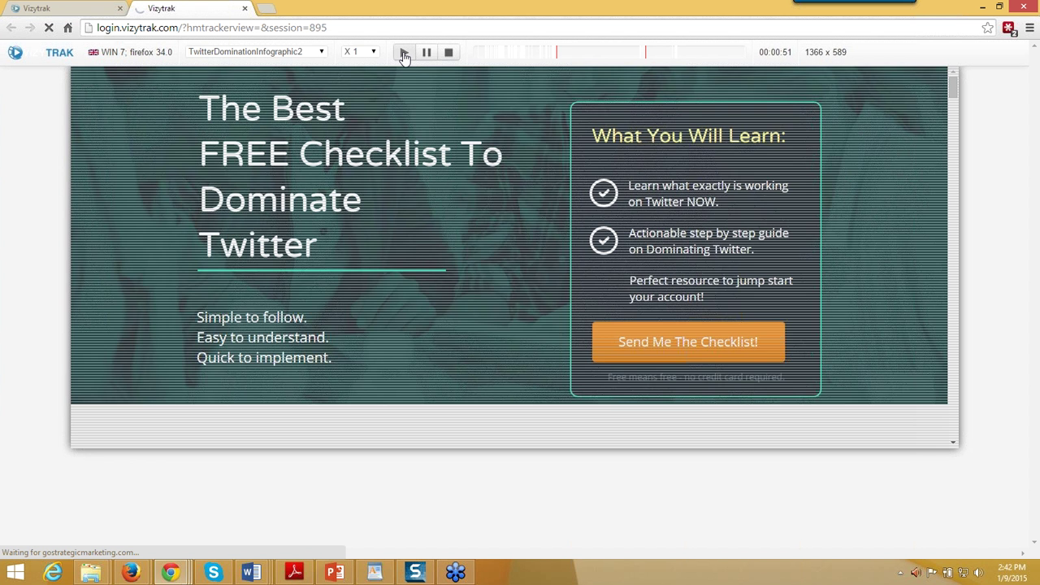
{"action": "left_click", "coordinate": [403, 54]}
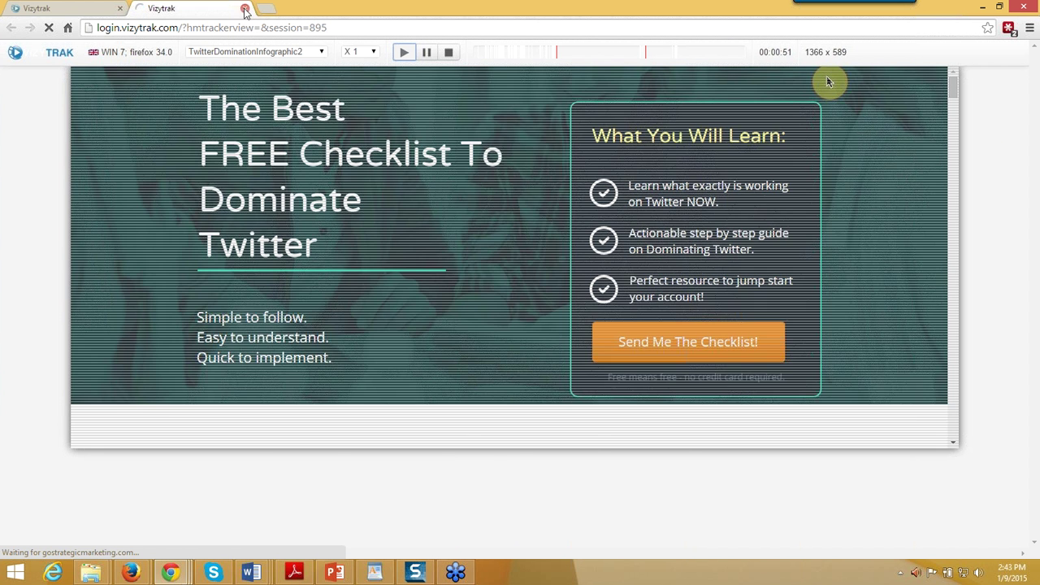
{"action": "left_click", "coordinate": [245, 9]}
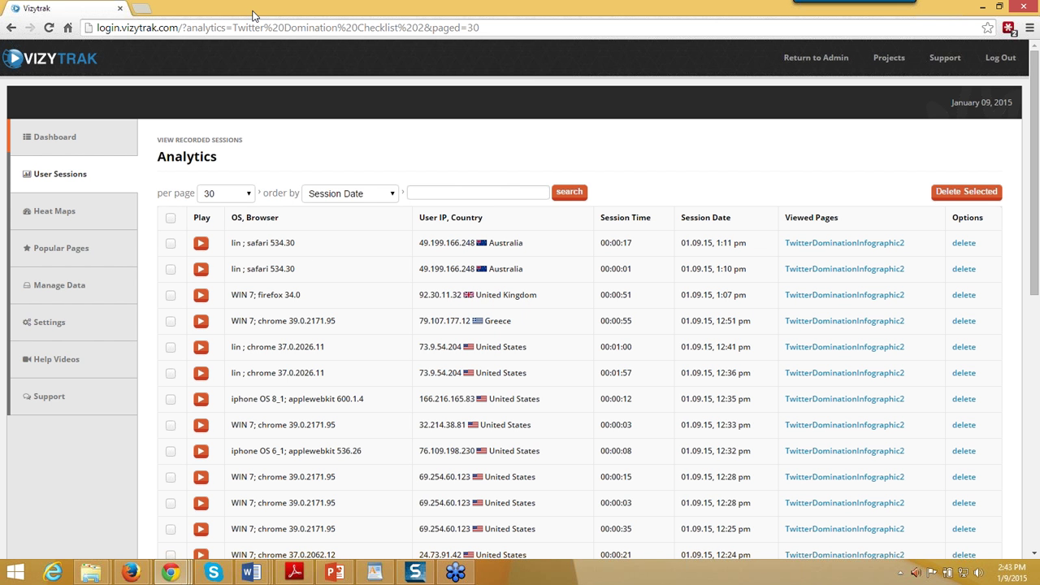
Step: Play the 00:01:57 United States session recording, stop the playback, and close the player
{"action": "left_click", "coordinate": [208, 375]}
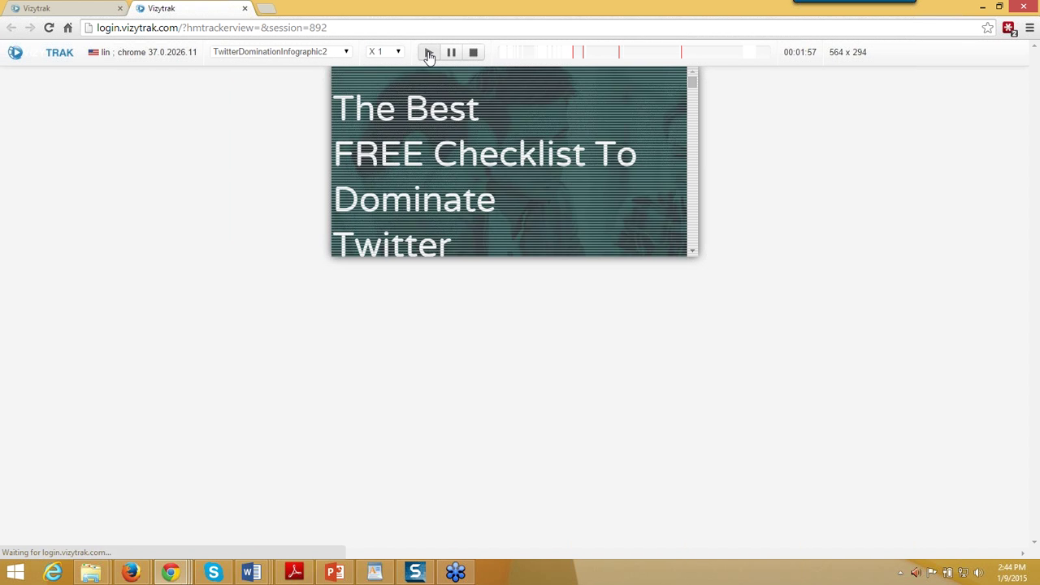
{"action": "left_click", "coordinate": [430, 58]}
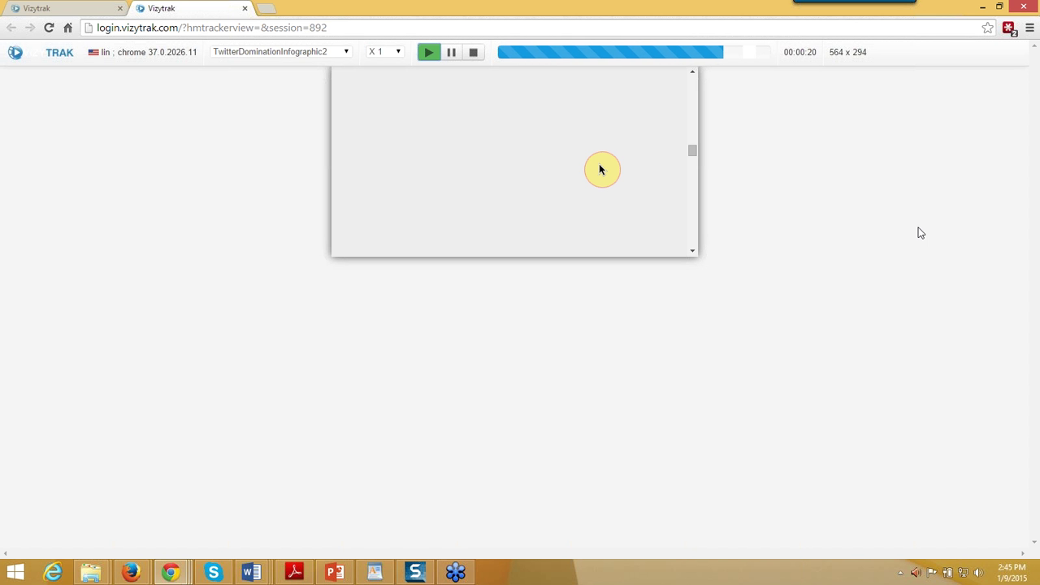
{"action": "left_click", "coordinate": [478, 57]}
{"action": "left_click", "coordinate": [244, 8]}
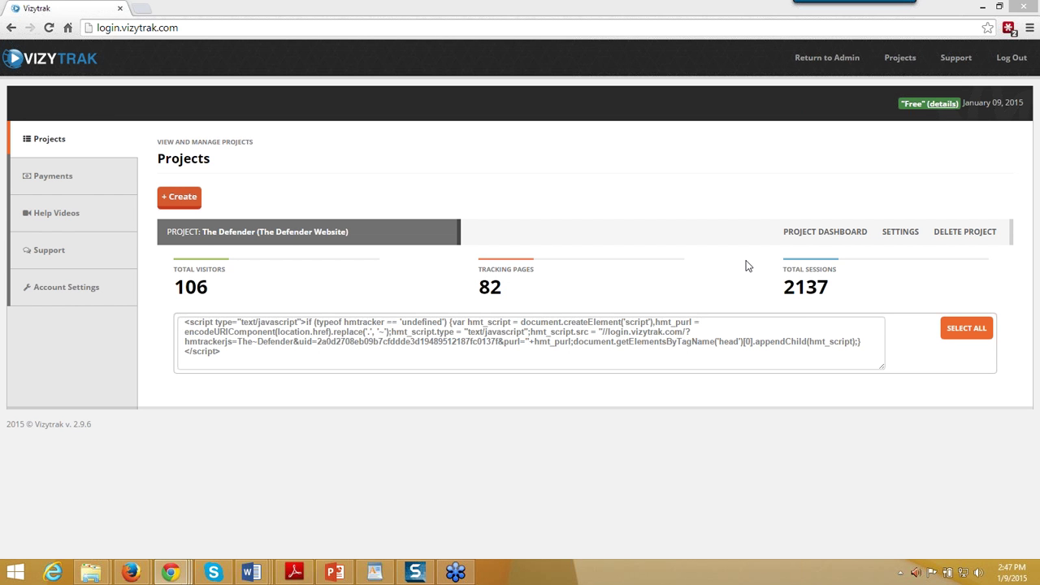
Step: Open The Defender project and look through its list of recorded user sessions
{"action": "left_click", "coordinate": [816, 234]}
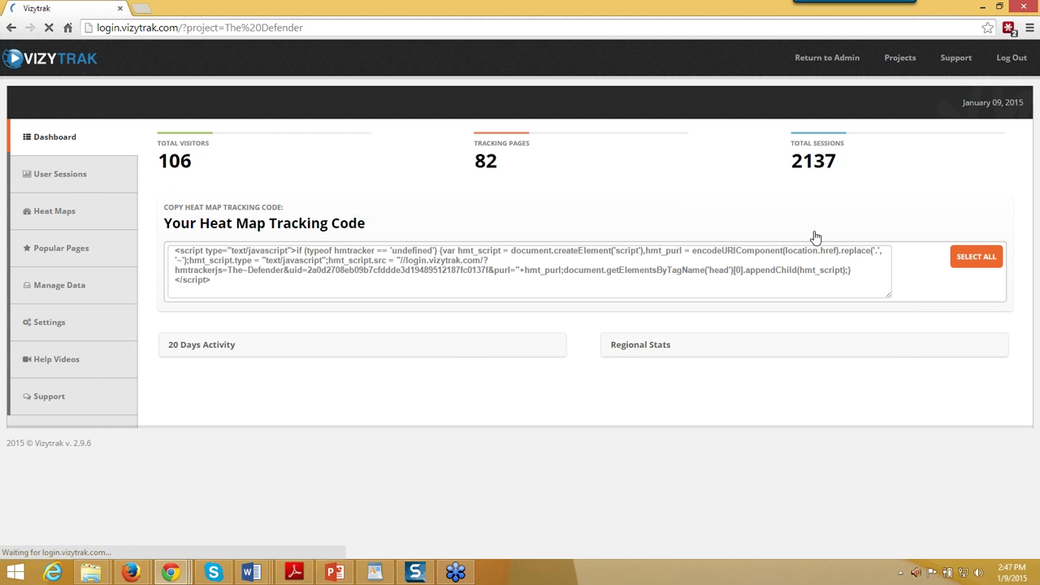
{"action": "left_click", "coordinate": [60, 175]}
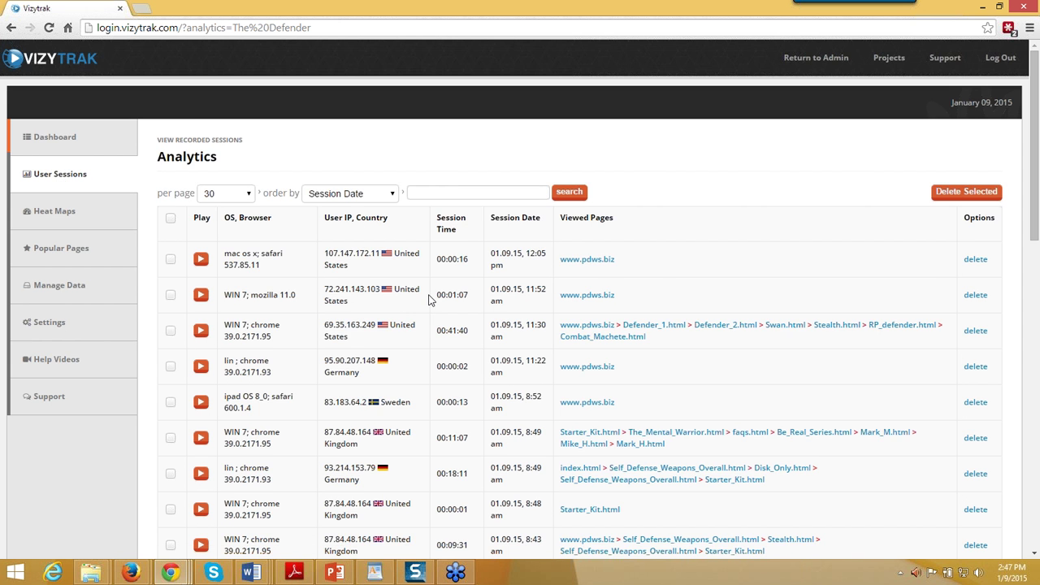
{"action": "scroll", "coordinate": [432, 304], "scroll_direction": "down", "scroll_amount": 1}
{"action": "scroll", "coordinate": [435, 309], "scroll_direction": "down", "scroll_amount": 1}
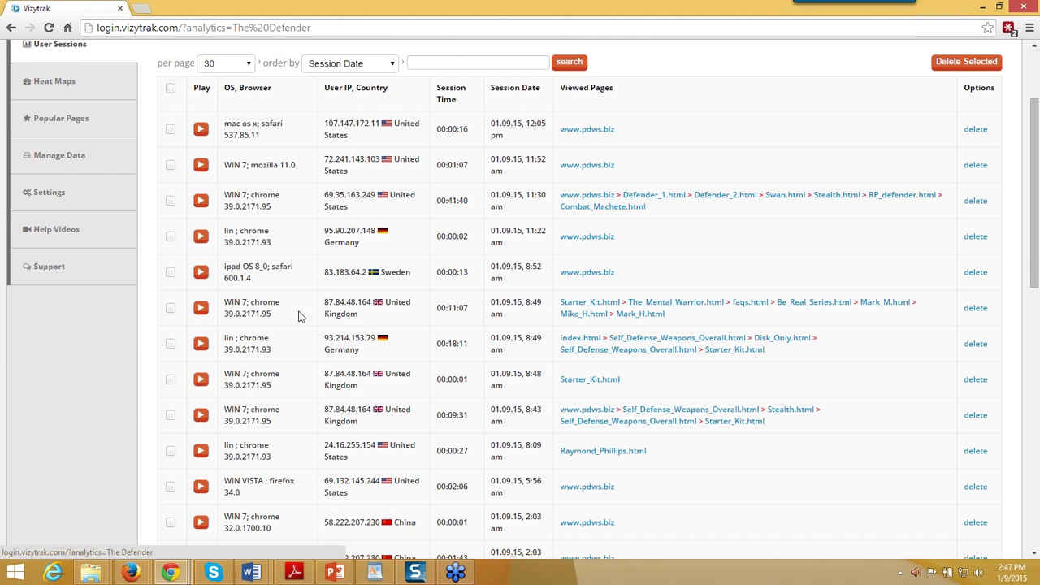
Step: Play the 00:11:07 United Kingdom session that starts on Starter_Kit.html, stop it on The_Mental_Warrior.html, and close the player
{"action": "left_click", "coordinate": [202, 310]}
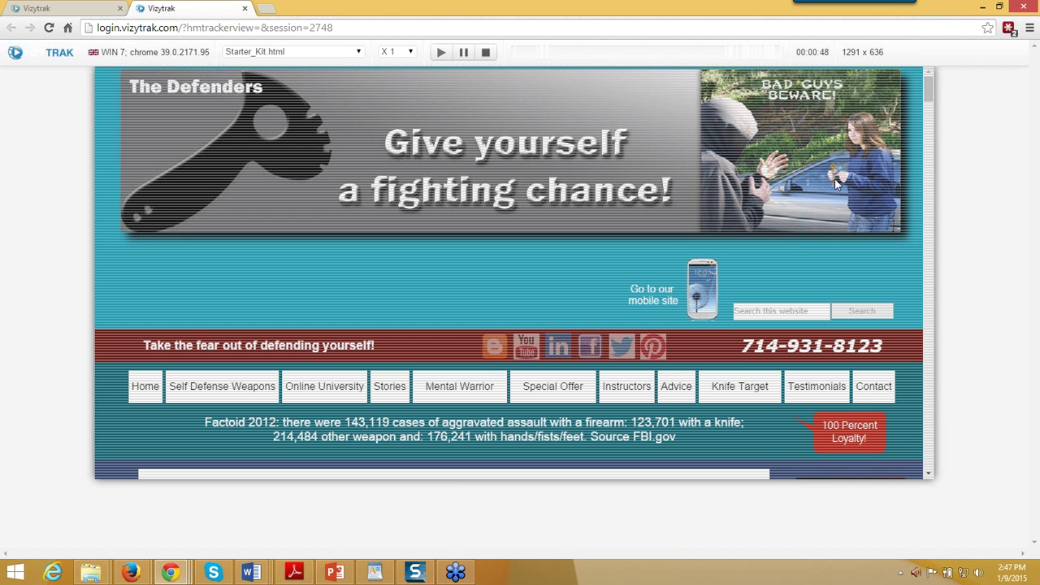
{"action": "left_click", "coordinate": [440, 52]}
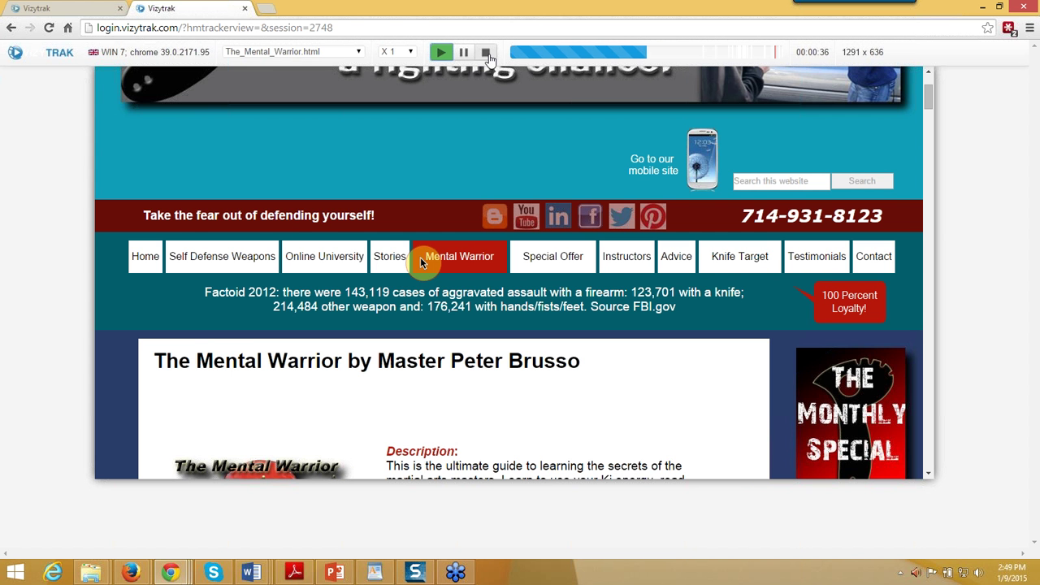
{"action": "left_click", "coordinate": [486, 52]}
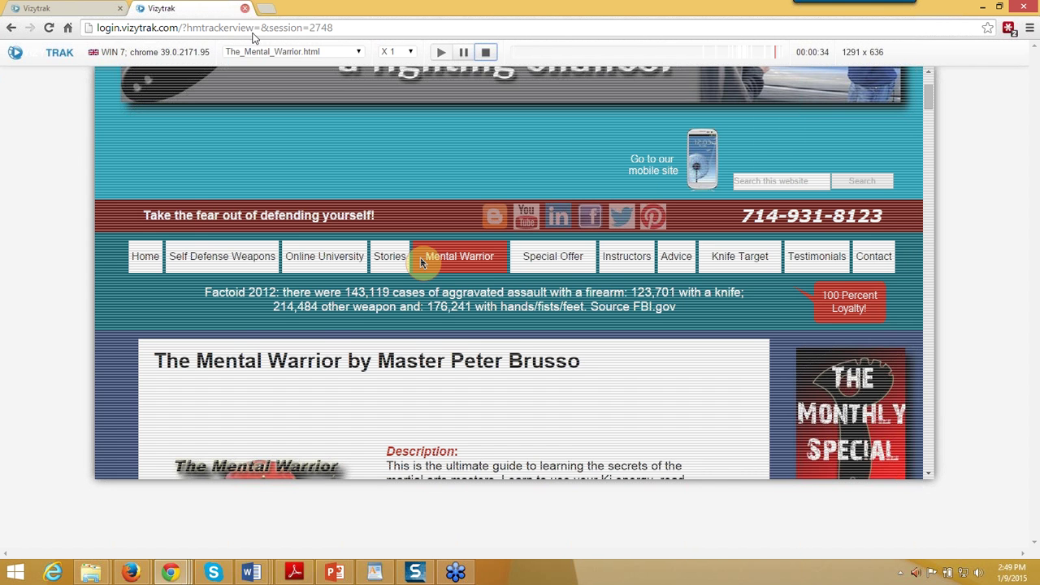
{"action": "left_click", "coordinate": [244, 8]}
{"action": "scroll", "coordinate": [162, 236], "scroll_direction": "up", "scroll_amount": 3}
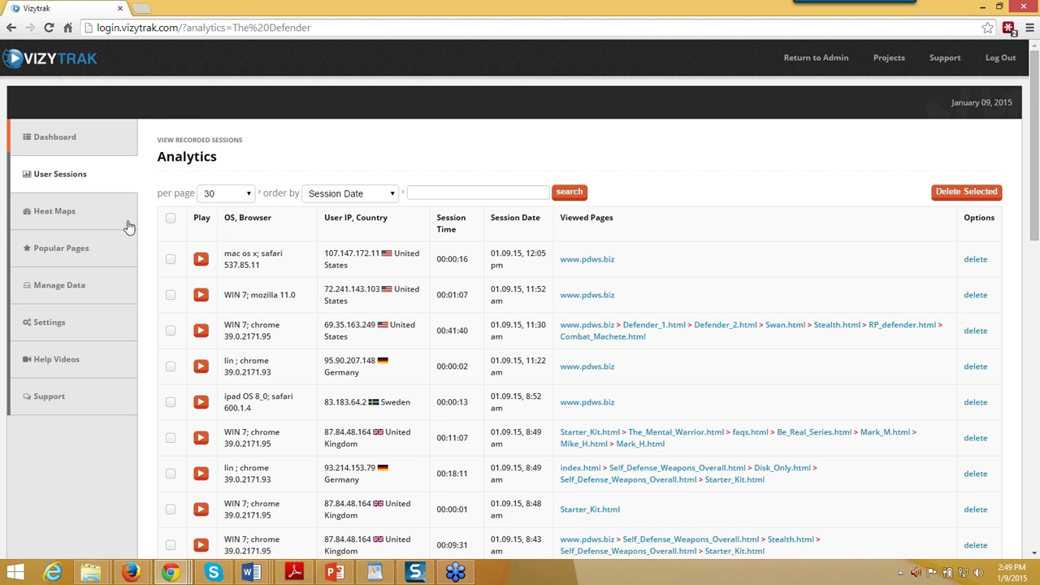
{"action": "left_click", "coordinate": [54, 213]}
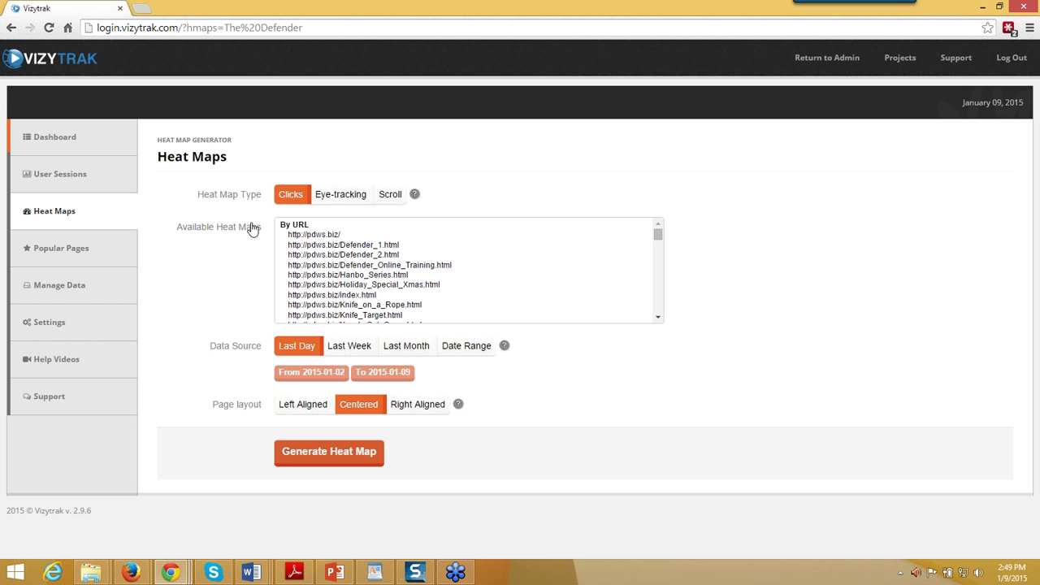
{"action": "left_click", "coordinate": [297, 236]}
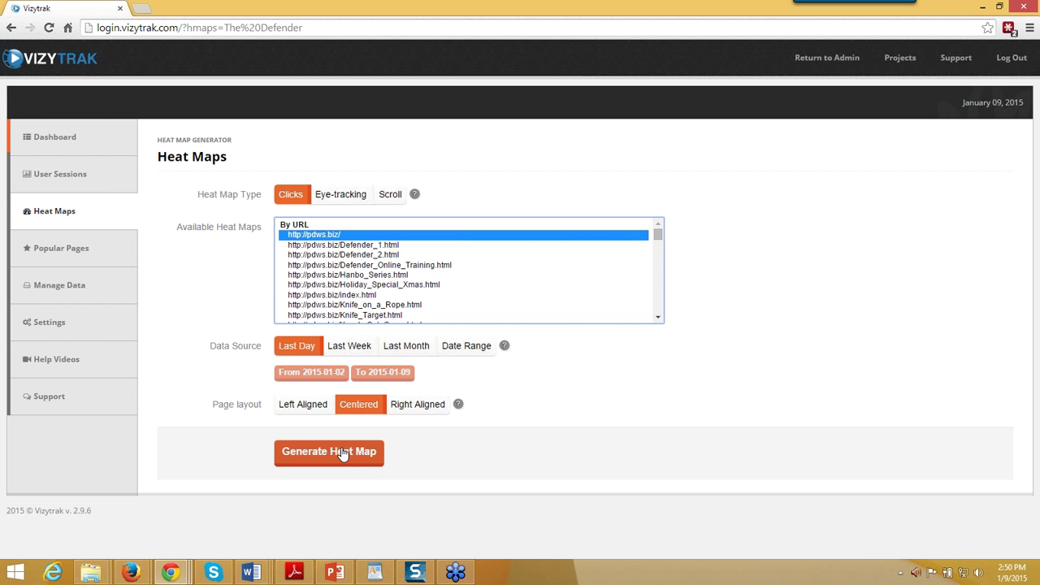
{"action": "left_click", "coordinate": [406, 348]}
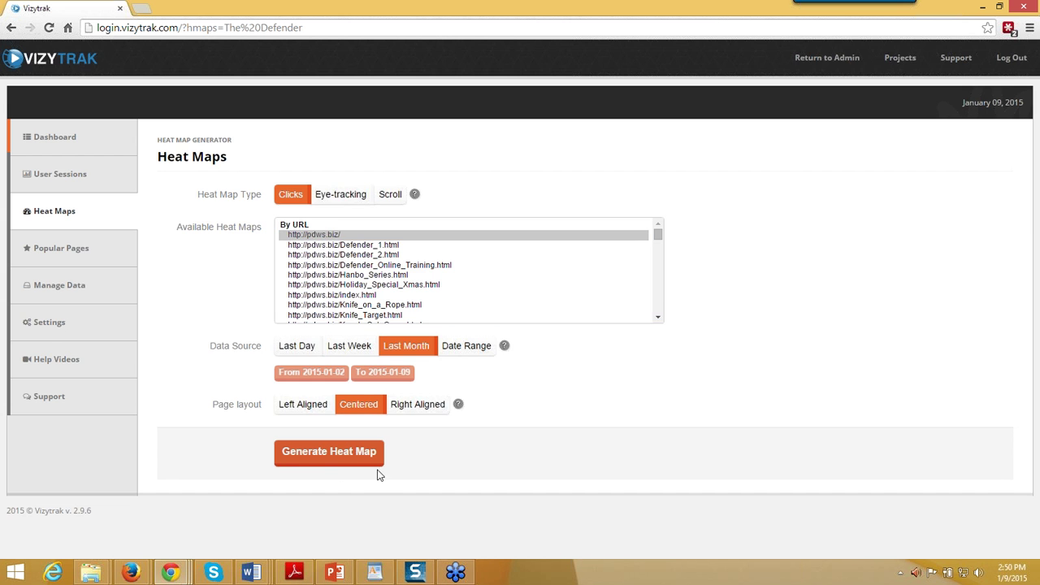
{"action": "left_click", "coordinate": [330, 460]}
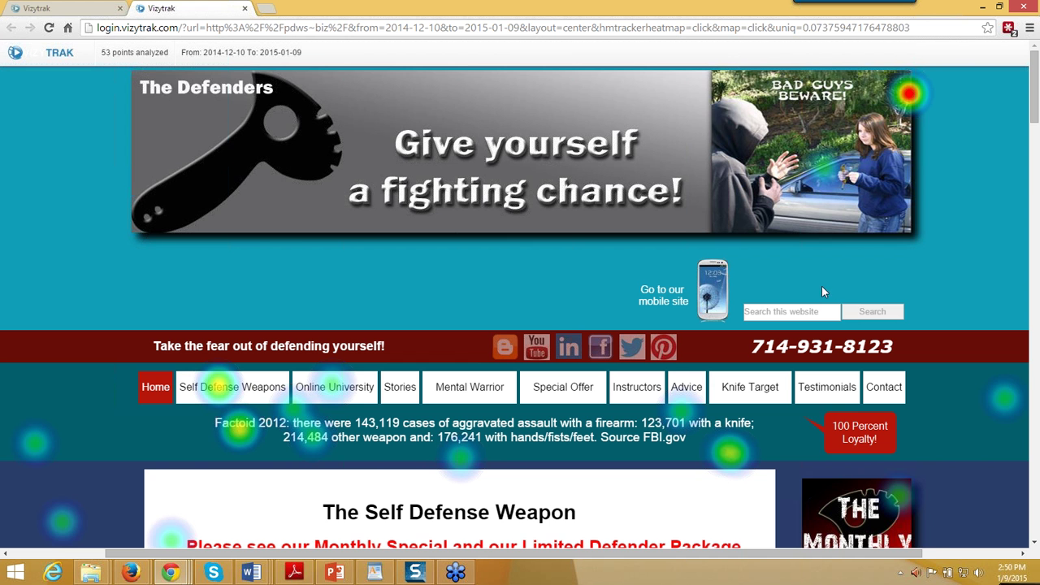
{"action": "scroll", "coordinate": [842, 288], "scroll_direction": "down", "scroll_amount": 1}
{"action": "scroll", "coordinate": [848, 288], "scroll_direction": "down", "scroll_amount": 3}
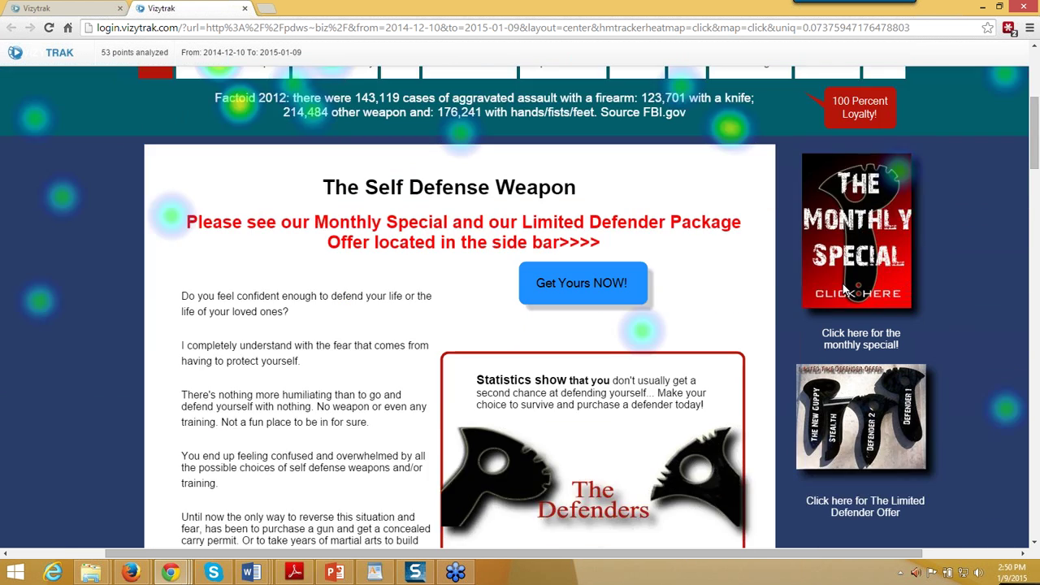
{"action": "scroll", "coordinate": [845, 291], "scroll_direction": "down", "scroll_amount": 3}
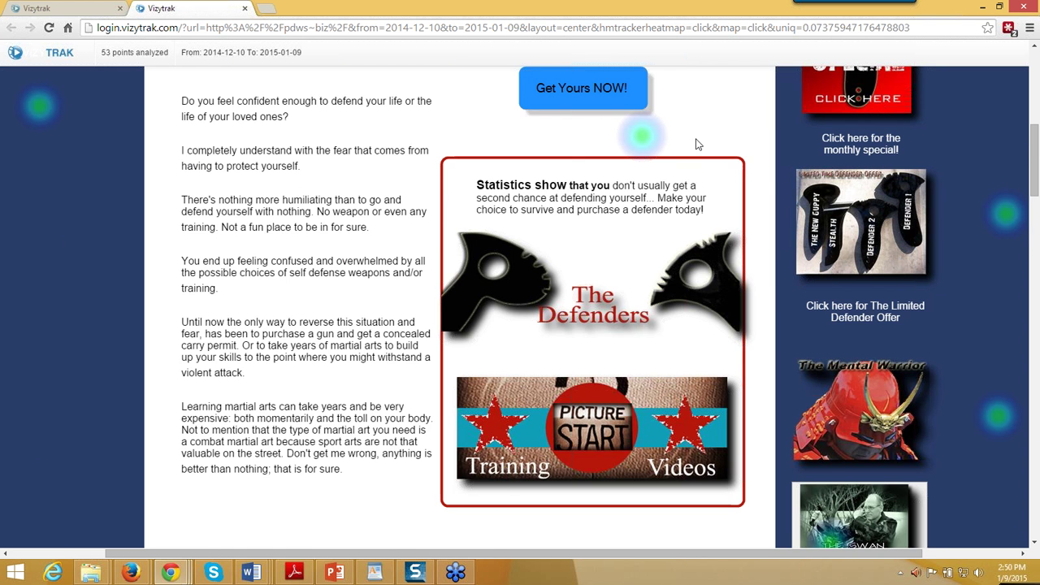
{"action": "scroll", "coordinate": [698, 146], "scroll_direction": "down", "scroll_amount": 6}
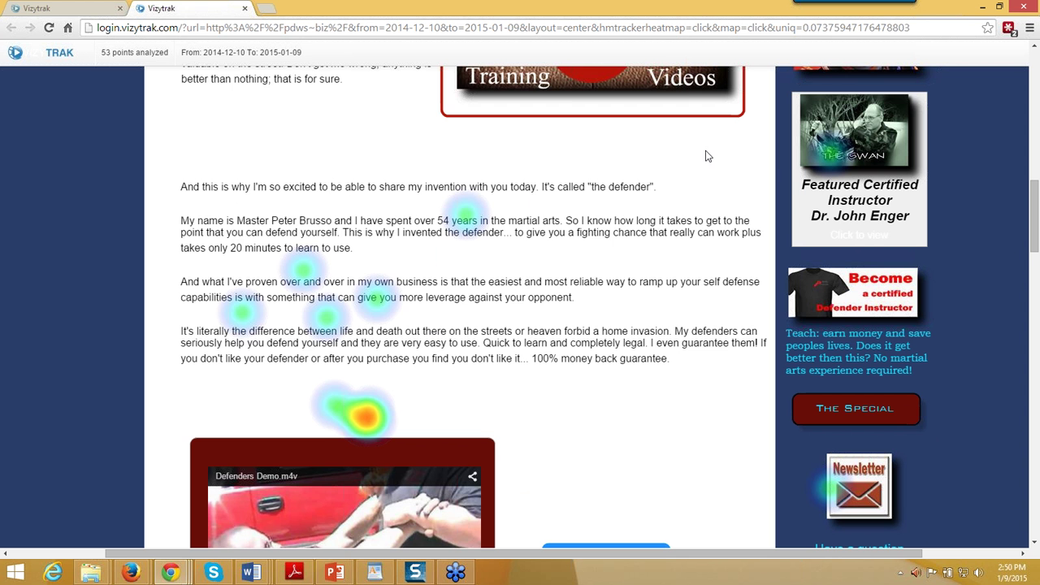
{"action": "scroll", "coordinate": [709, 187], "scroll_direction": "down", "scroll_amount": 5}
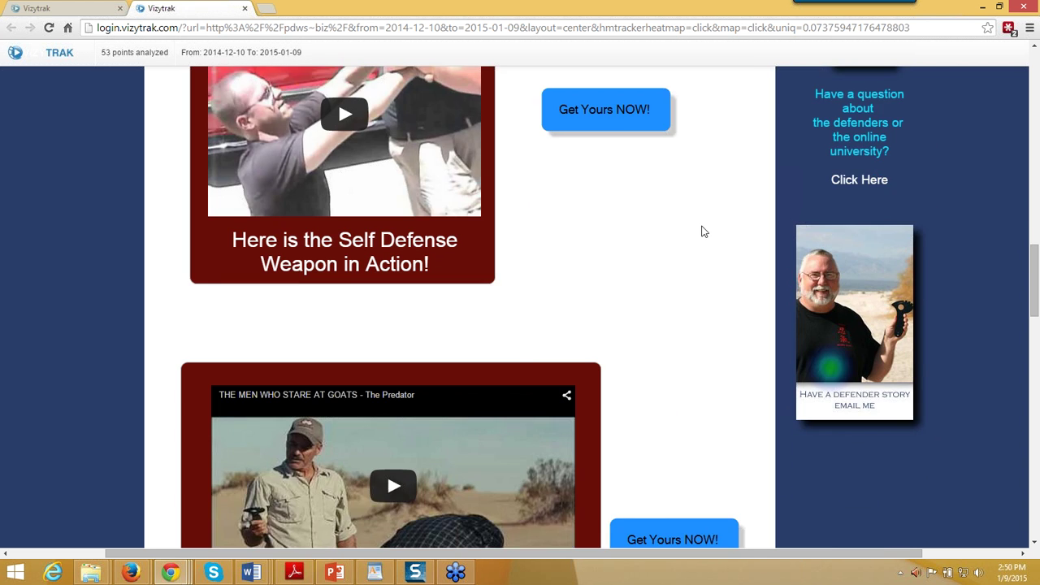
{"action": "scroll", "coordinate": [696, 234], "scroll_direction": "down", "scroll_amount": 6}
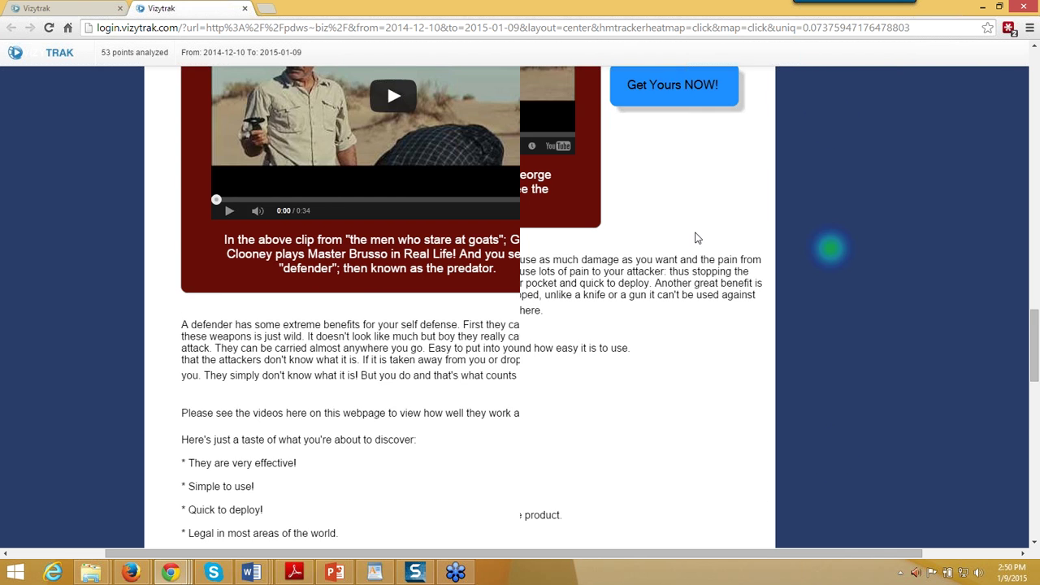
{"action": "scroll", "coordinate": [690, 251], "scroll_direction": "down", "scroll_amount": 4}
{"action": "scroll", "coordinate": [687, 251], "scroll_direction": "up", "scroll_amount": 10}
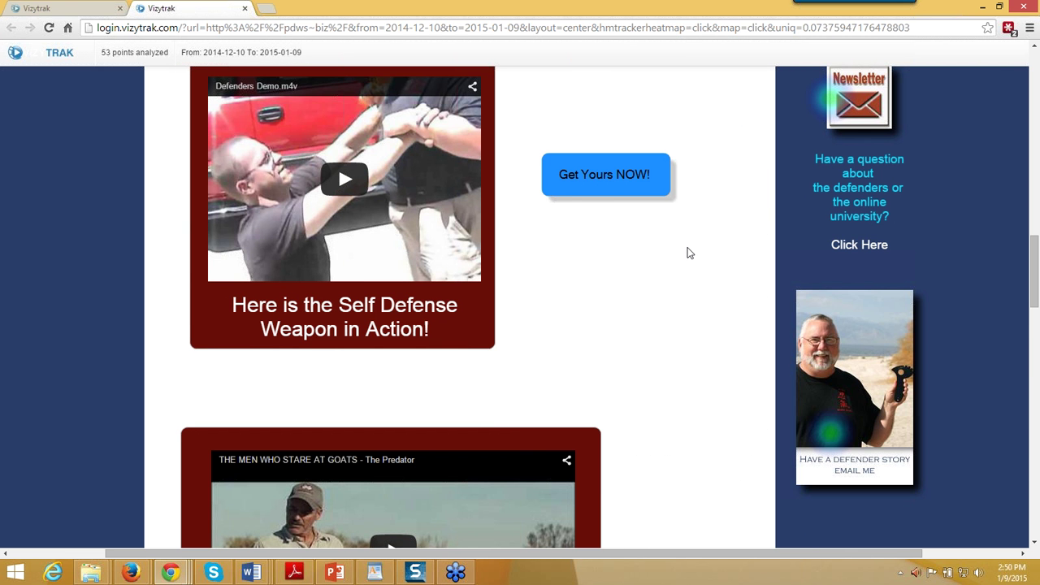
{"action": "scroll", "coordinate": [687, 253], "scroll_direction": "up", "scroll_amount": 8}
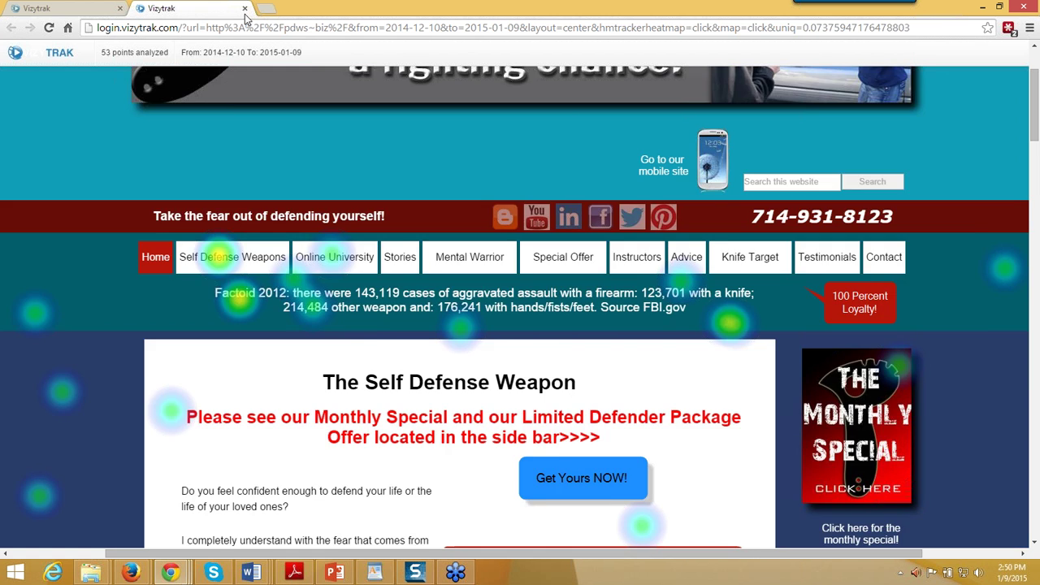
{"action": "left_click", "coordinate": [244, 8]}
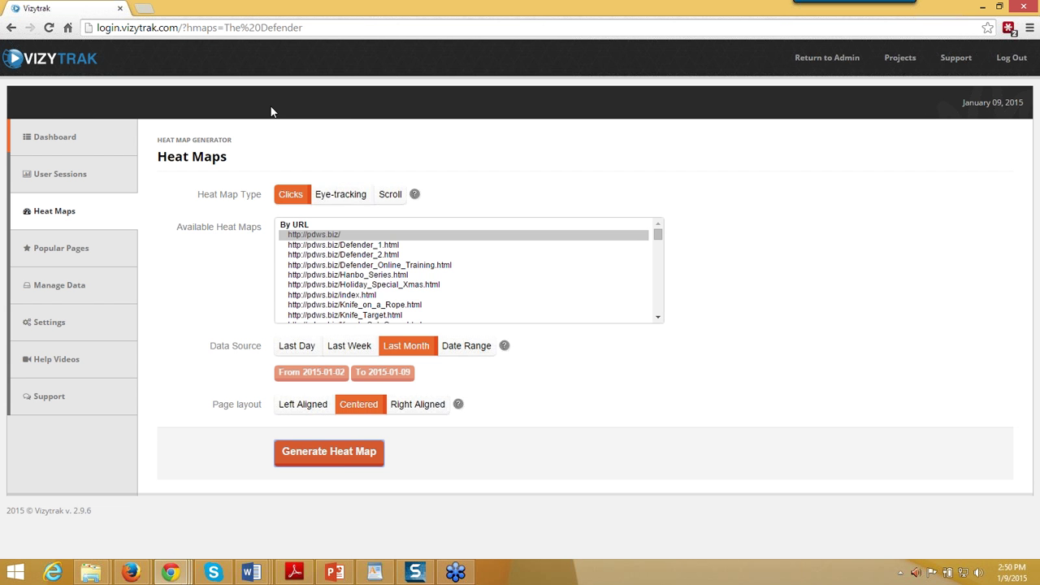
{"action": "left_click", "coordinate": [342, 198]}
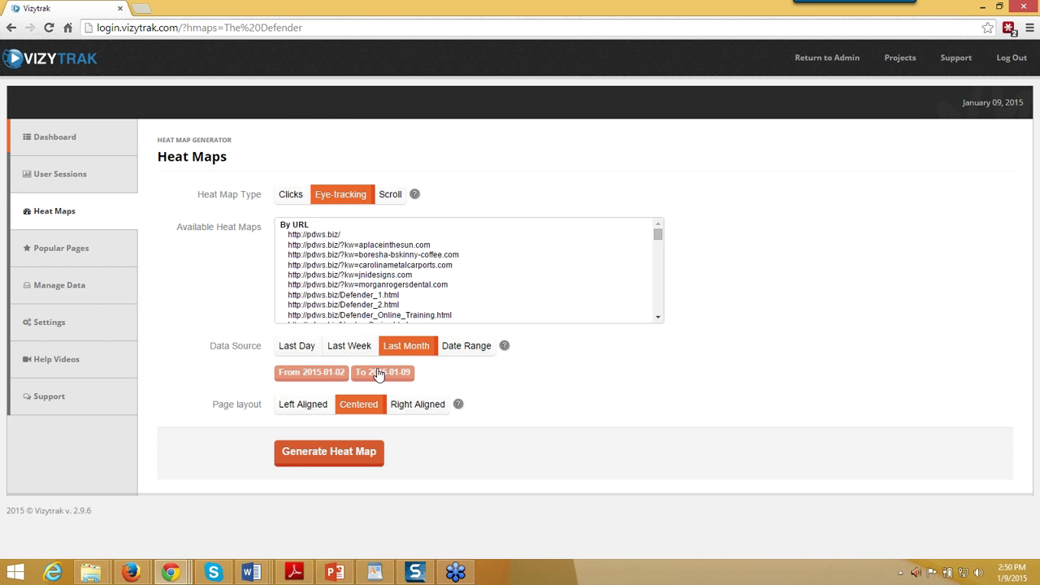
{"action": "left_click", "coordinate": [363, 457]}
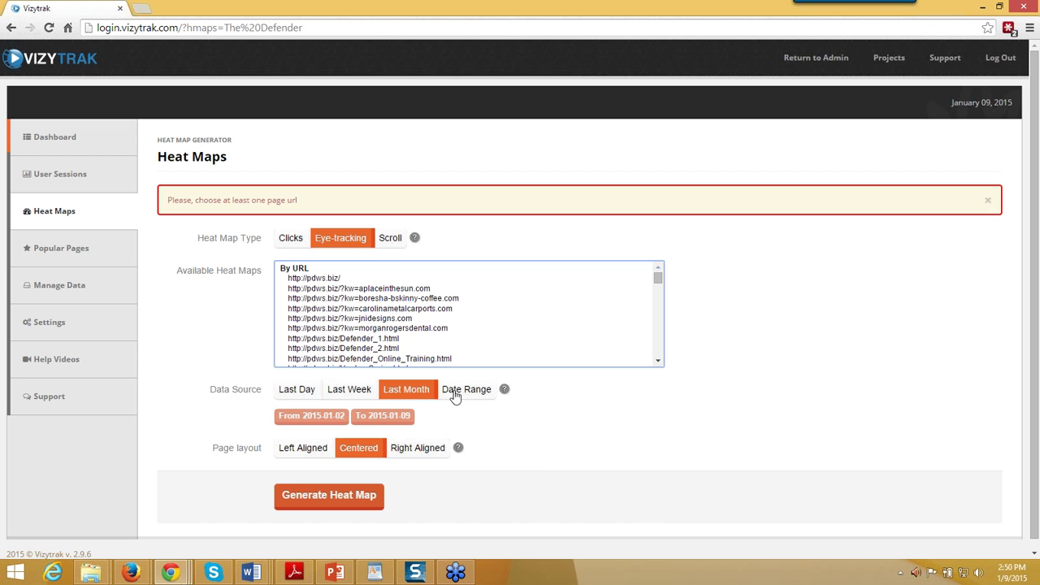
{"action": "left_click", "coordinate": [330, 279]}
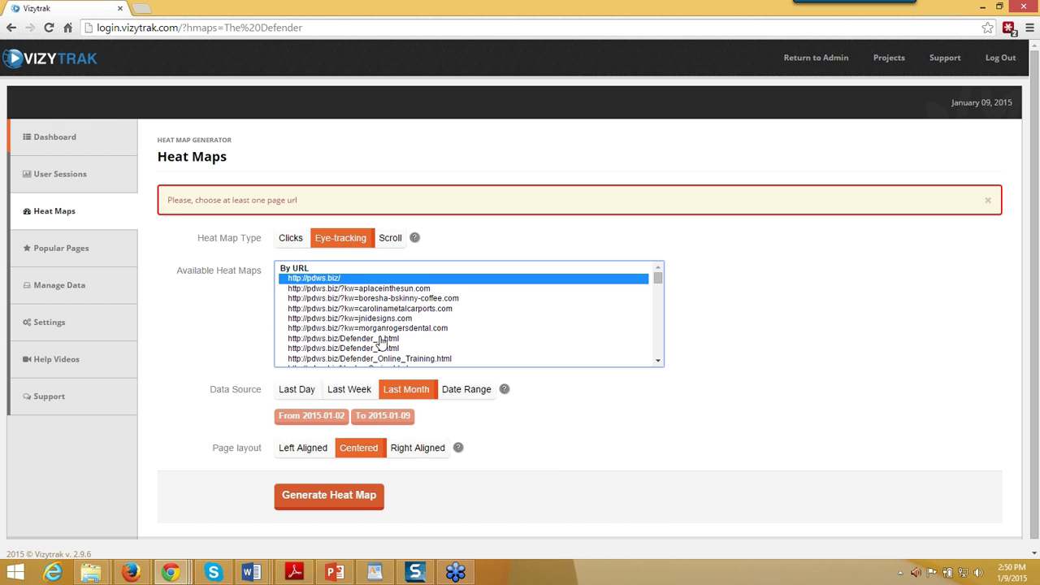
{"action": "left_click", "coordinate": [363, 494]}
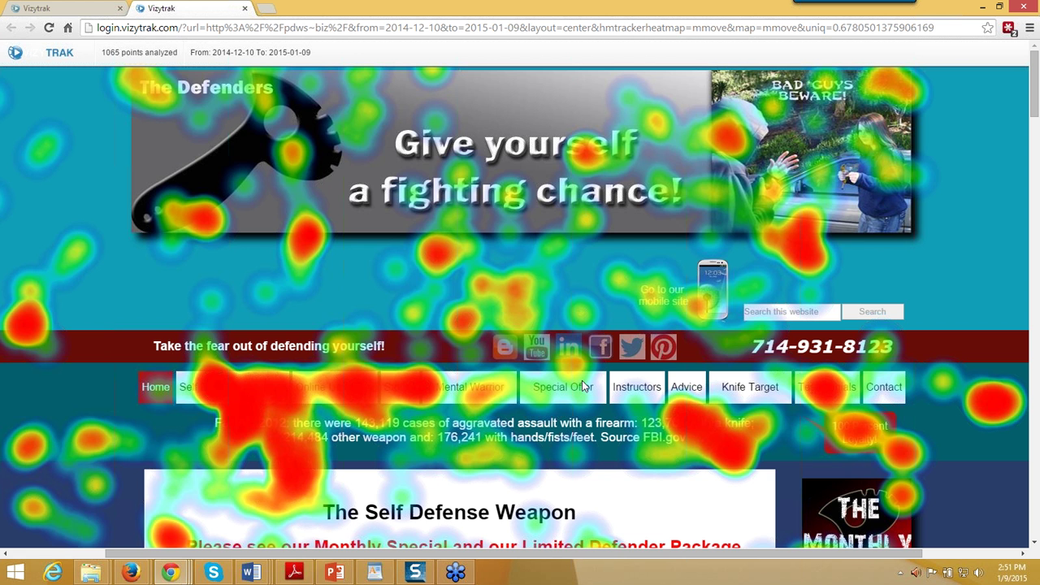
{"action": "scroll", "coordinate": [582, 381], "scroll_direction": "down", "scroll_amount": 6}
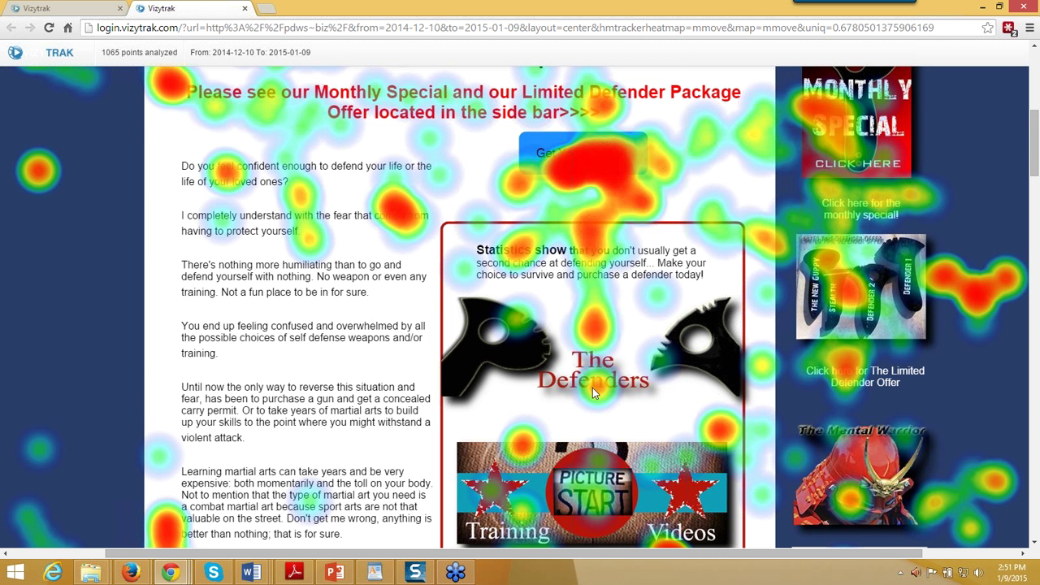
{"action": "scroll", "coordinate": [646, 395], "scroll_direction": "down", "scroll_amount": 7}
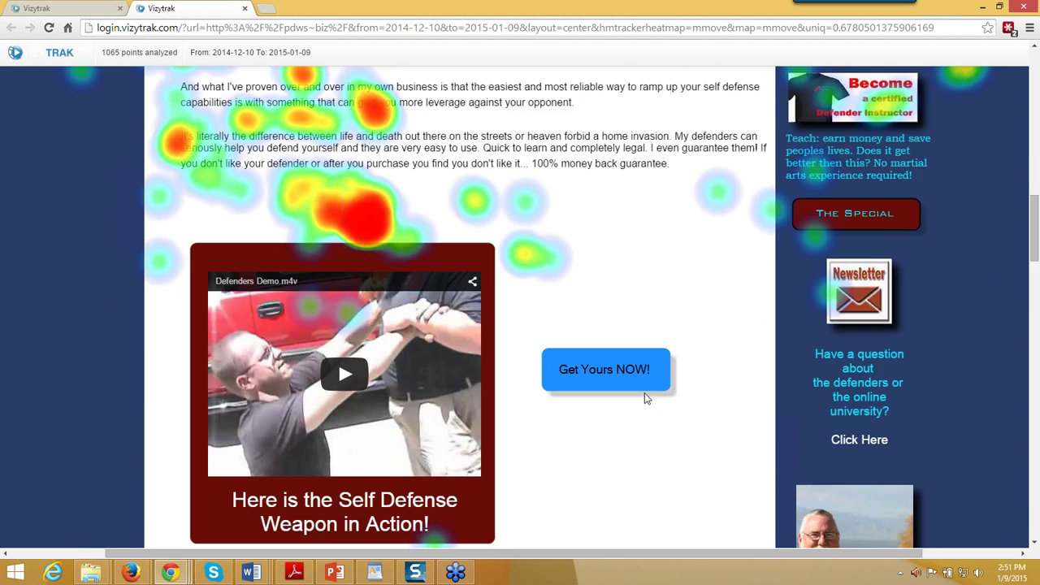
{"action": "scroll", "coordinate": [646, 398], "scroll_direction": "down", "scroll_amount": 4}
{"action": "scroll", "coordinate": [646, 398], "scroll_direction": "down", "scroll_amount": 7}
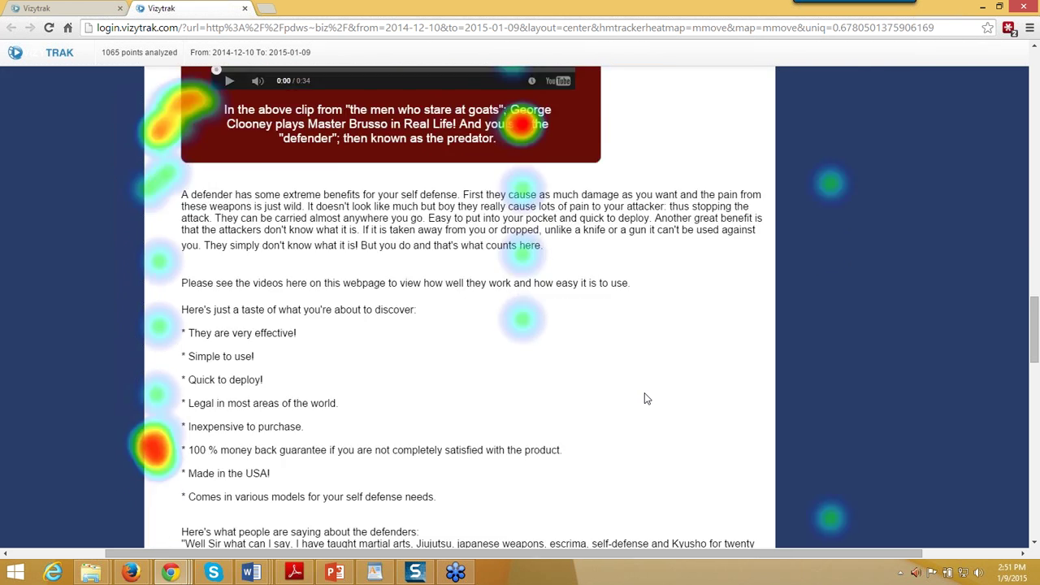
{"action": "scroll", "coordinate": [639, 398], "scroll_direction": "up", "scroll_amount": 5}
{"action": "scroll", "coordinate": [638, 398], "scroll_direction": "up", "scroll_amount": 20}
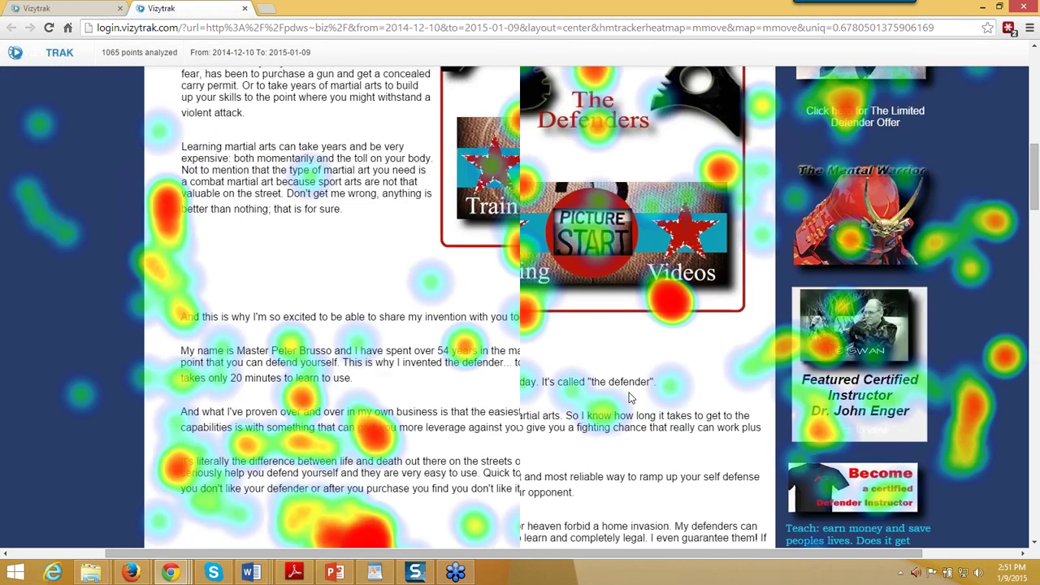
{"action": "scroll", "coordinate": [628, 394], "scroll_direction": "up", "scroll_amount": 3}
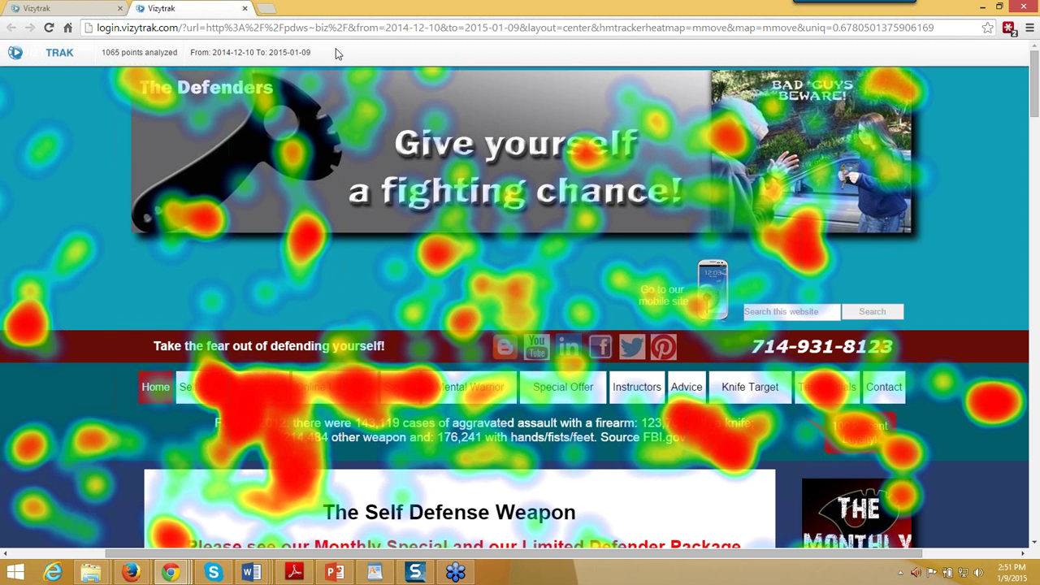
{"action": "left_click", "coordinate": [244, 8]}
{"action": "left_click", "coordinate": [390, 238]}
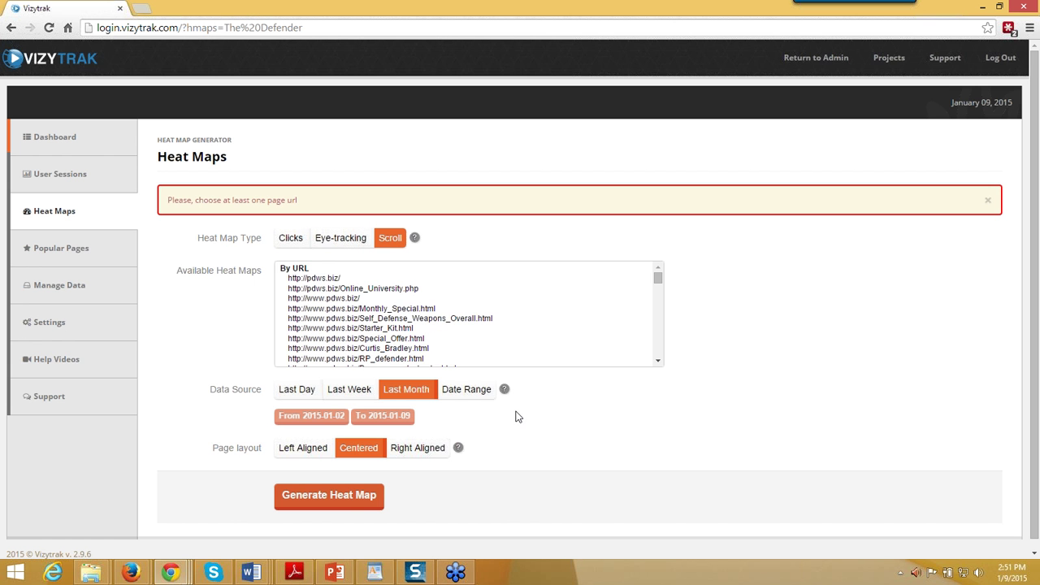
{"action": "left_click", "coordinate": [313, 279]}
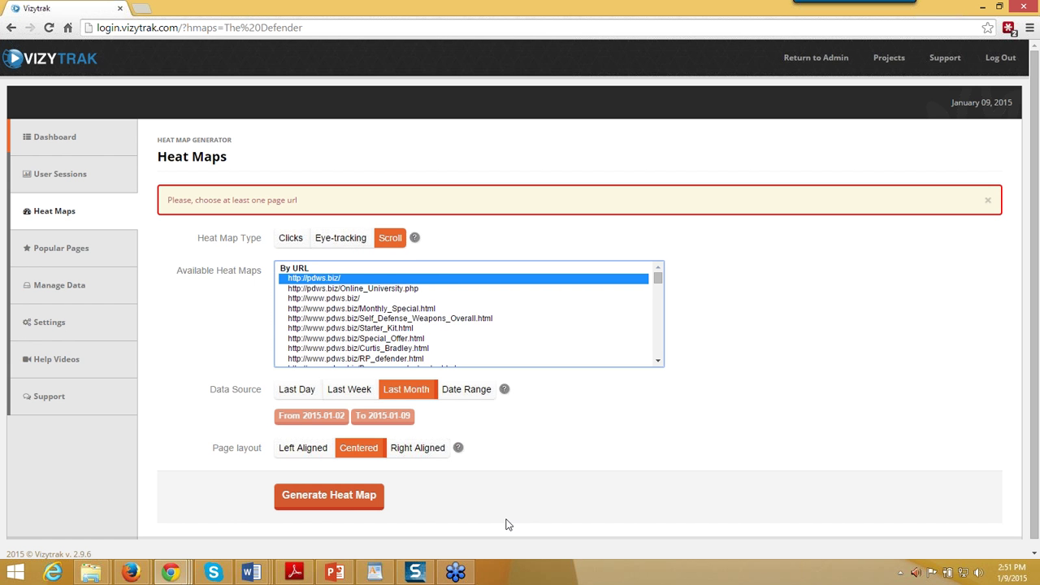
{"action": "left_click", "coordinate": [351, 504]}
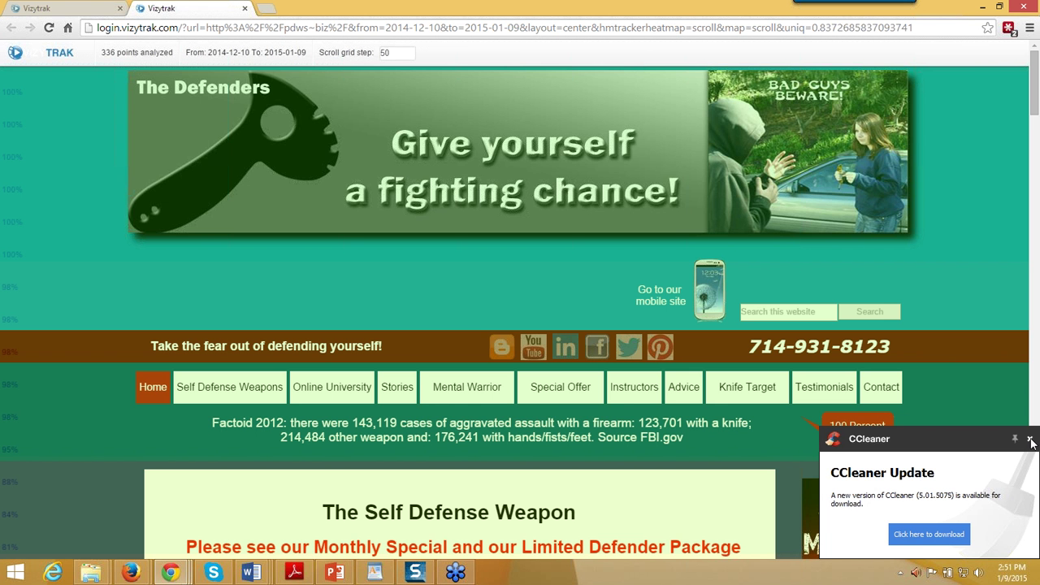
{"action": "left_click", "coordinate": [1030, 440]}
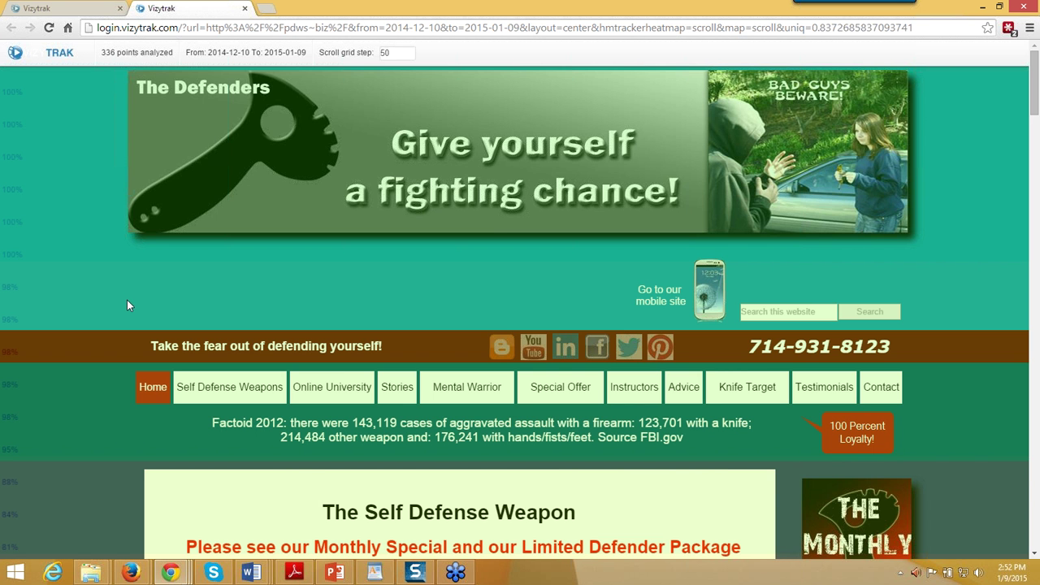
Step: Examine the scroll-reach percentages from the page header down to the paragraphs below the Training Videos banner
{"action": "scroll", "coordinate": [127, 300], "scroll_direction": "down", "scroll_amount": 2}
{"action": "scroll", "coordinate": [126, 300], "scroll_direction": "up", "scroll_amount": 2}
{"action": "scroll", "coordinate": [25, 431], "scroll_direction": "down", "scroll_amount": 1}
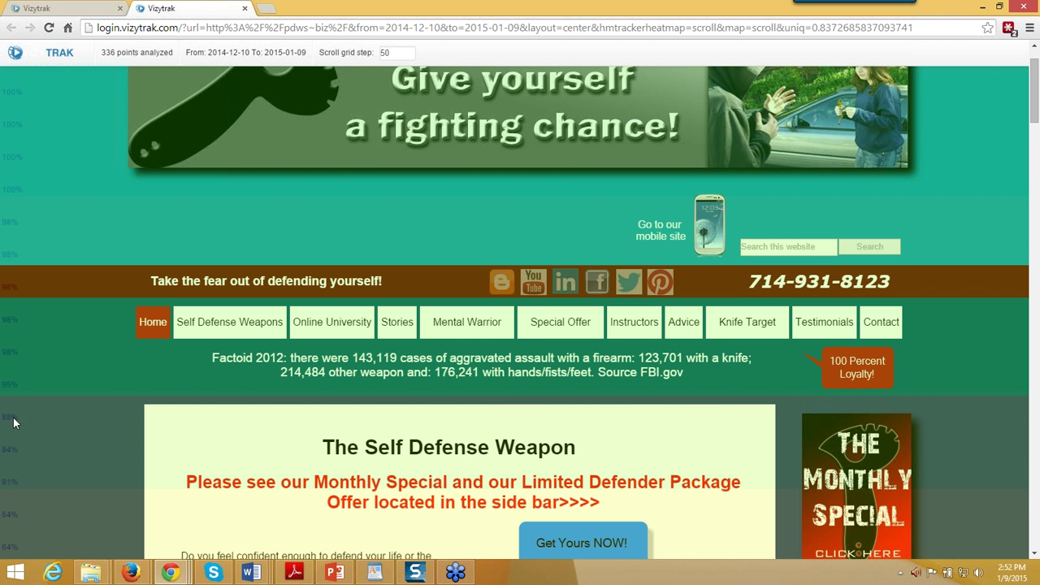
{"action": "scroll", "coordinate": [39, 470], "scroll_direction": "down", "scroll_amount": 2}
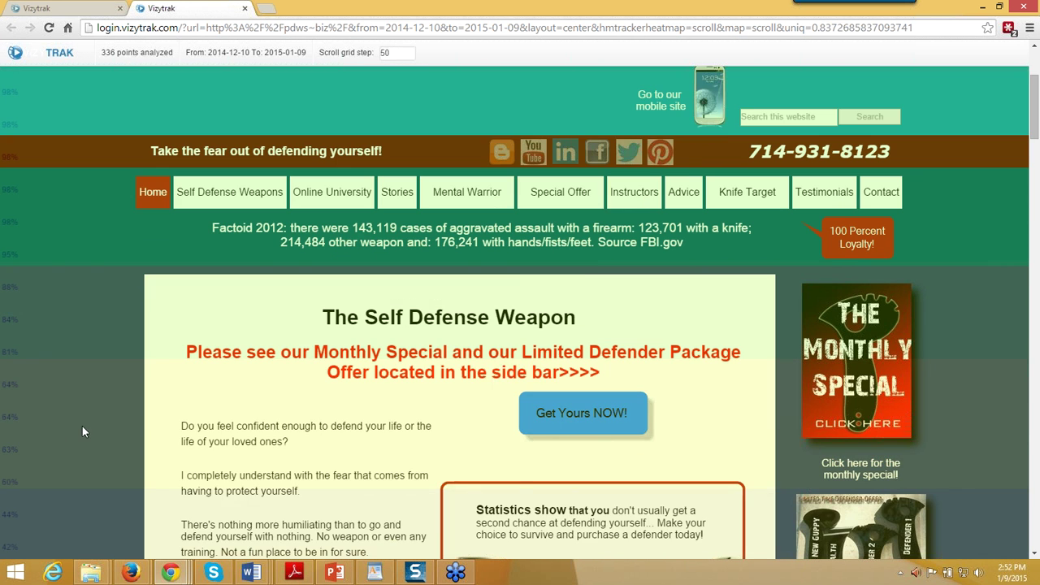
{"action": "scroll", "coordinate": [82, 426], "scroll_direction": "down", "scroll_amount": 1}
{"action": "scroll", "coordinate": [88, 402], "scroll_direction": "down", "scroll_amount": 1}
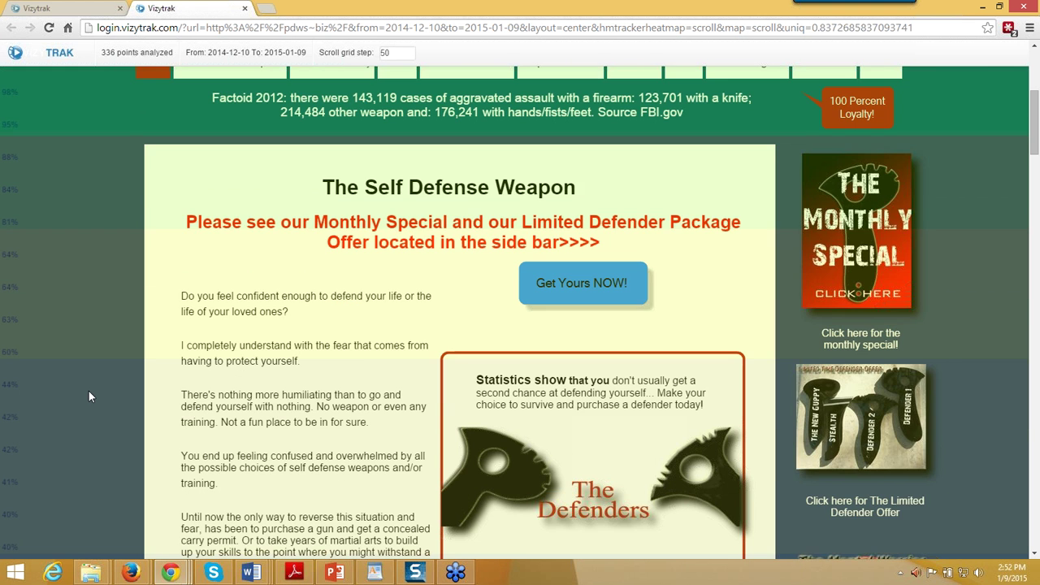
{"action": "scroll", "coordinate": [90, 394], "scroll_direction": "down", "scroll_amount": 5}
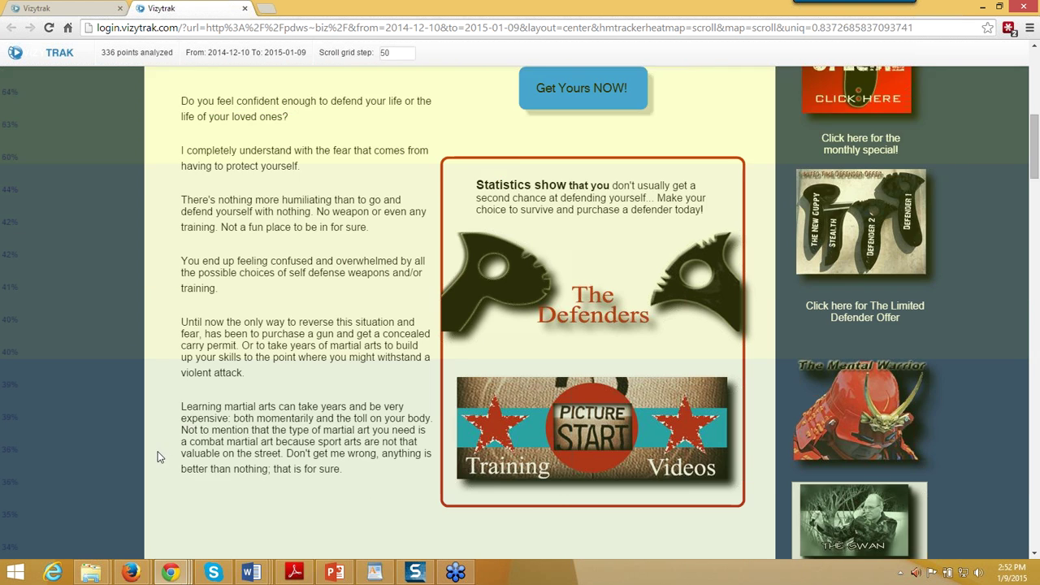
{"action": "scroll", "coordinate": [135, 424], "scroll_direction": "down", "scroll_amount": 1}
{"action": "scroll", "coordinate": [143, 421], "scroll_direction": "down", "scroll_amount": 1}
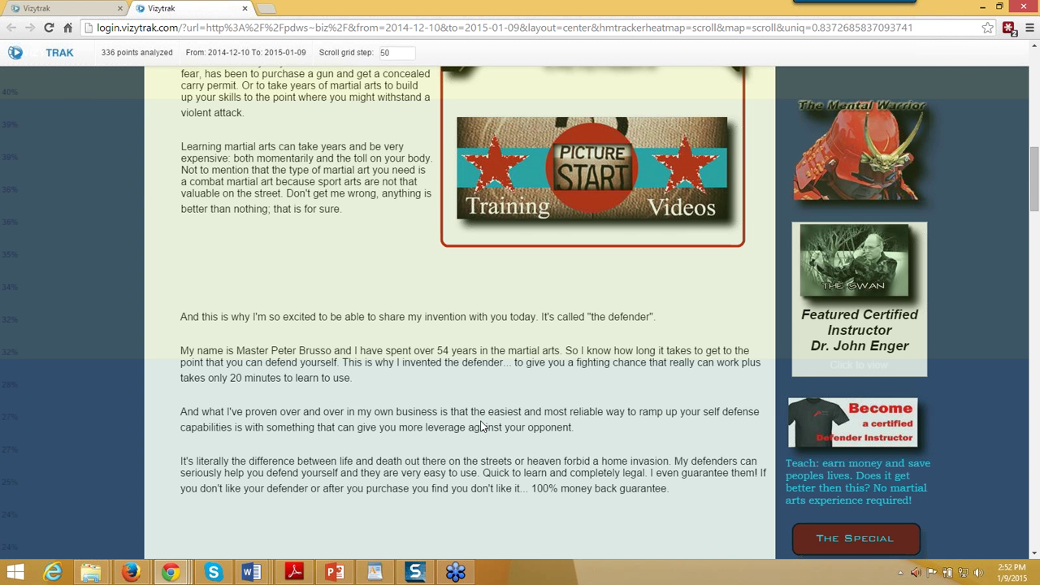
Step: Examine the scroll-reach percentages from the embedded videos to the page's end, return toward the beginning, and close the heat map
{"action": "scroll", "coordinate": [482, 426], "scroll_direction": "down", "scroll_amount": 8}
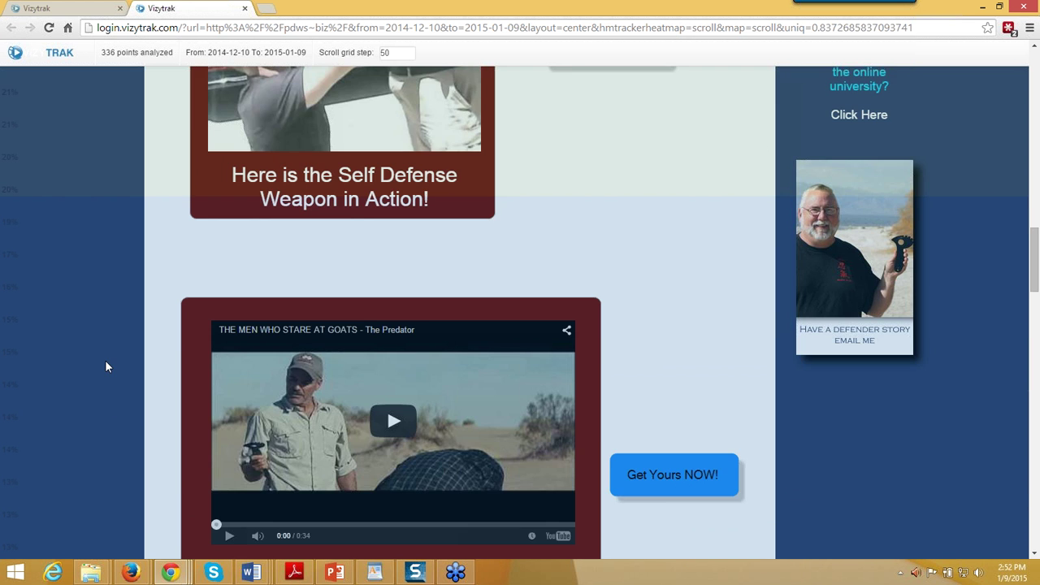
{"action": "scroll", "coordinate": [105, 367], "scroll_direction": "down", "scroll_amount": 2}
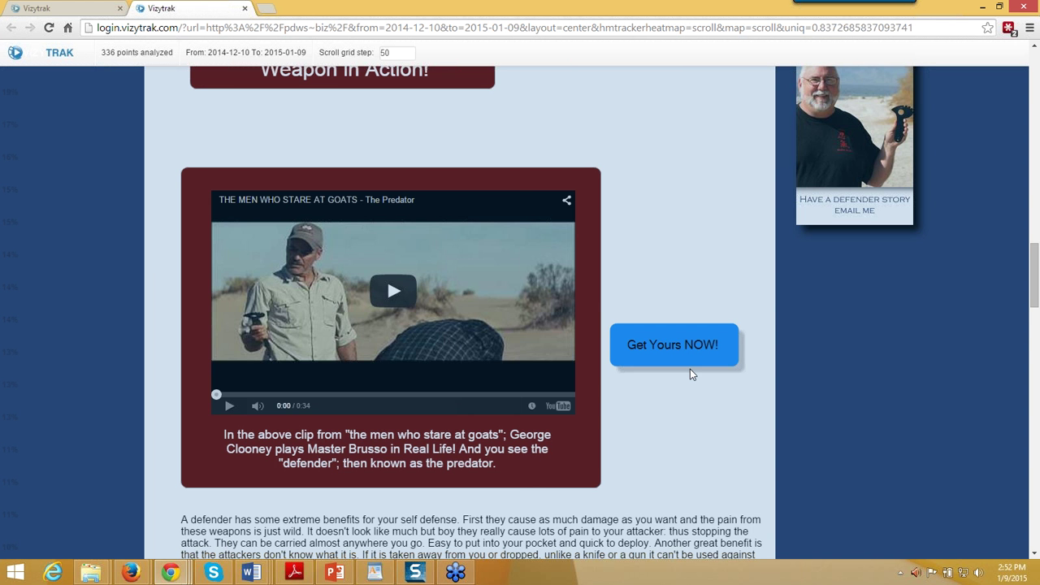
{"action": "scroll", "coordinate": [691, 372], "scroll_direction": "down", "scroll_amount": 3}
{"action": "scroll", "coordinate": [691, 378], "scroll_direction": "down", "scroll_amount": 2}
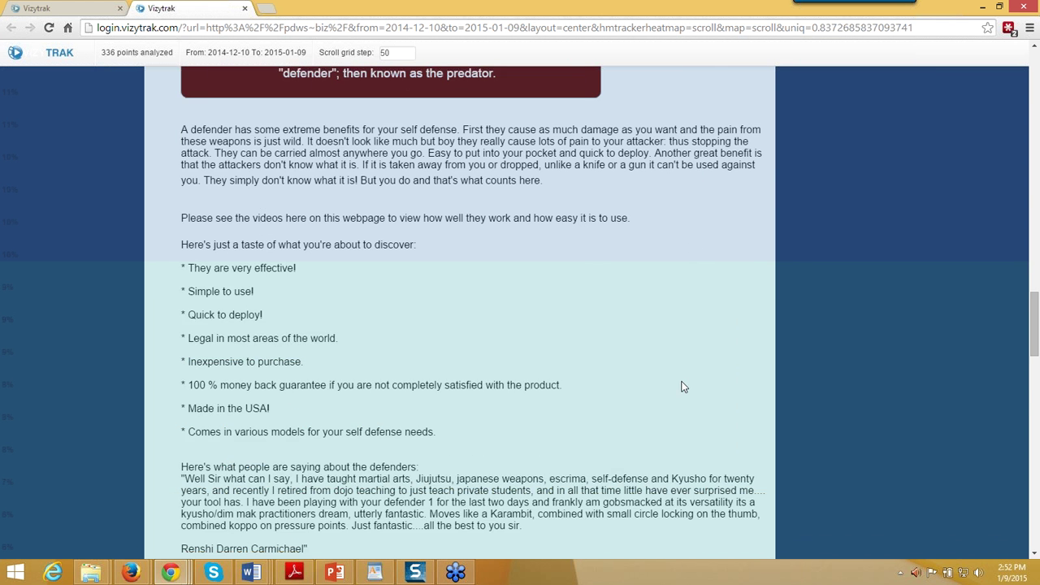
{"action": "scroll", "coordinate": [681, 387], "scroll_direction": "down", "scroll_amount": 4}
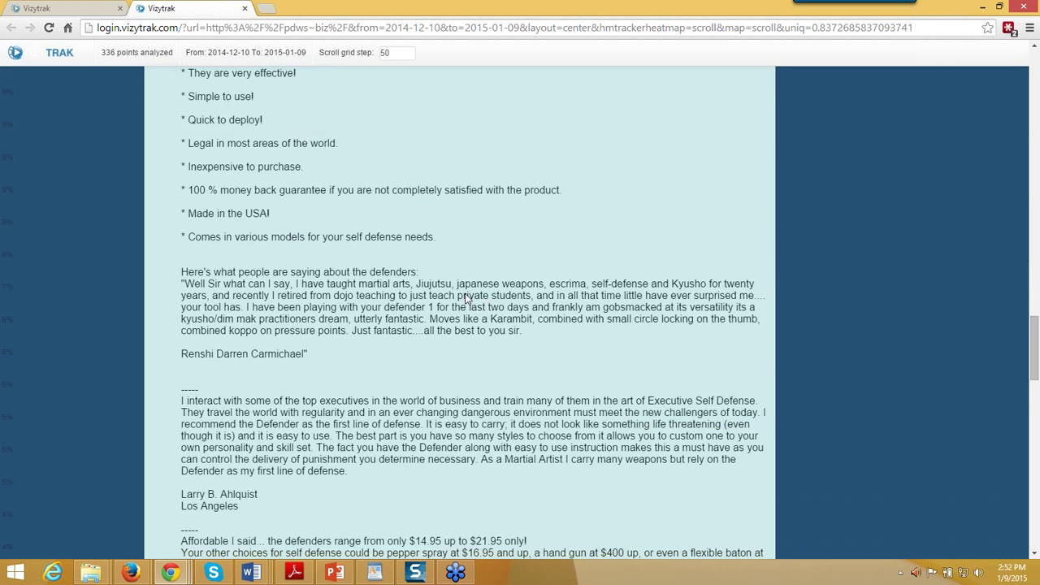
{"action": "scroll", "coordinate": [68, 397], "scroll_direction": "down", "scroll_amount": 10}
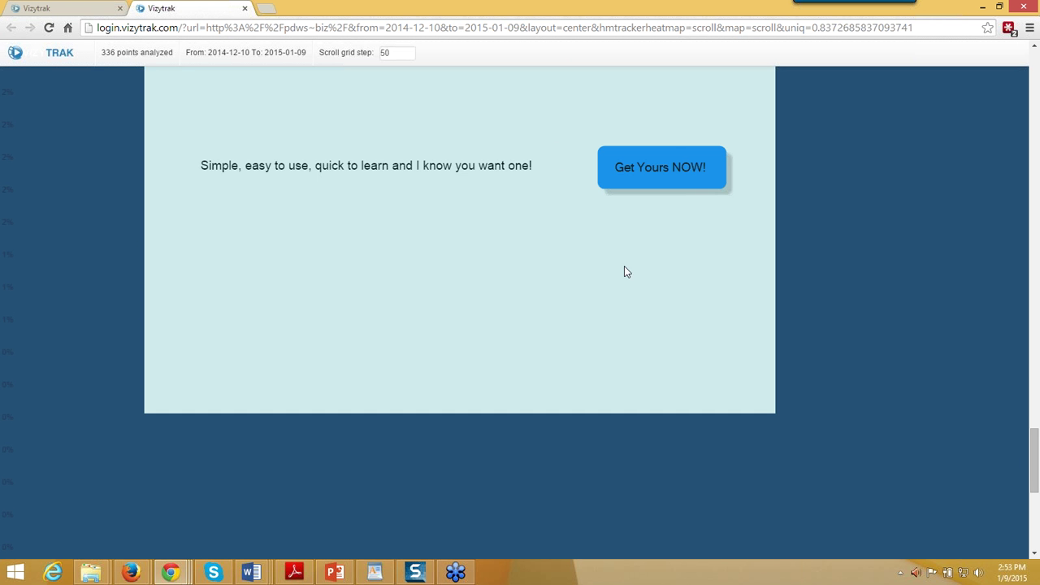
{"action": "scroll", "coordinate": [702, 320], "scroll_direction": "up", "scroll_amount": 2}
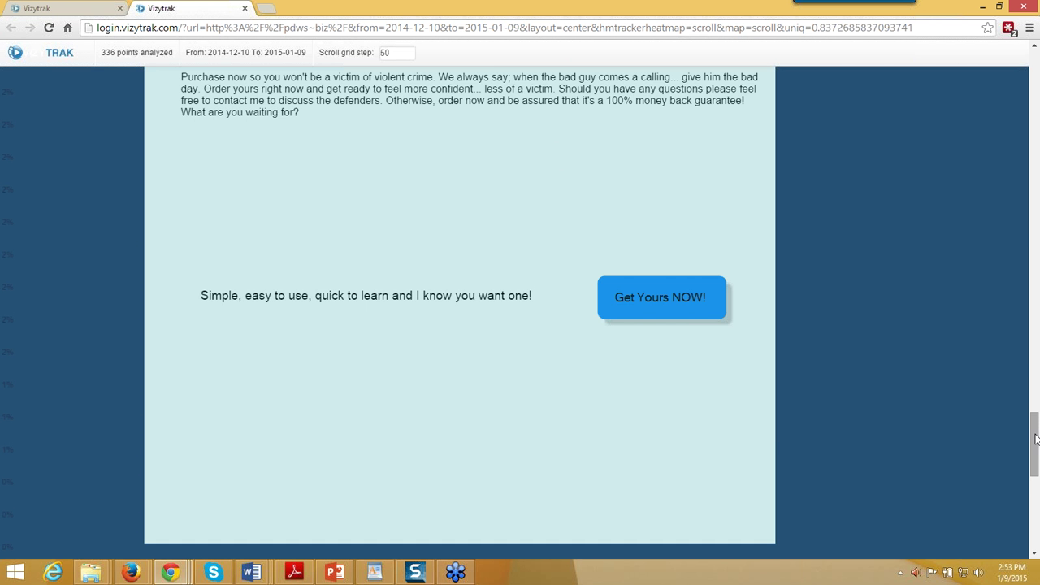
{"action": "scroll", "coordinate": [1029, 389], "scroll_direction": "up", "scroll_amount": 1}
{"action": "scroll", "coordinate": [1022, 254], "scroll_direction": "up", "scroll_amount": 6}
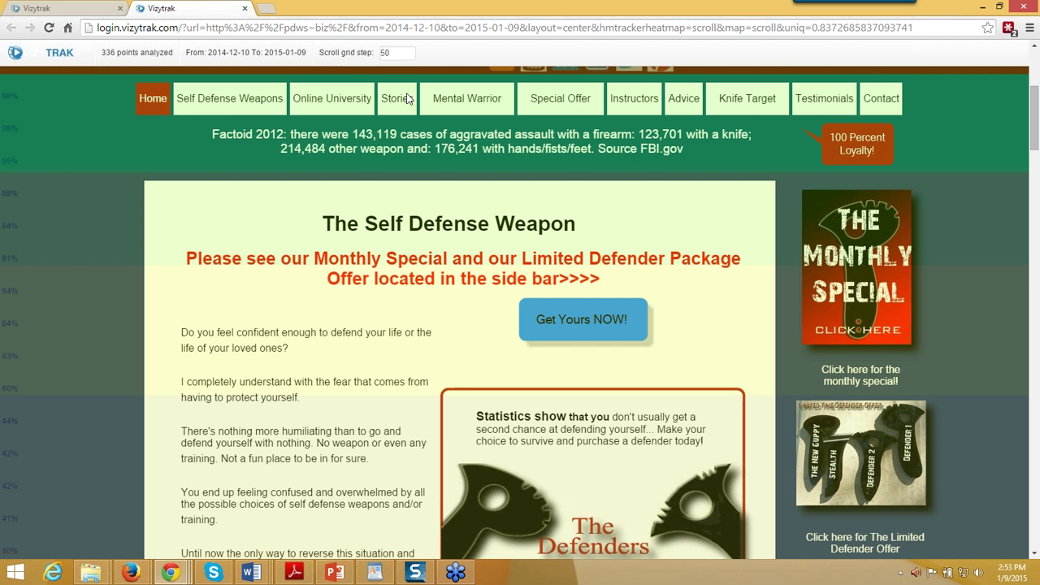
{"action": "left_click", "coordinate": [245, 8]}
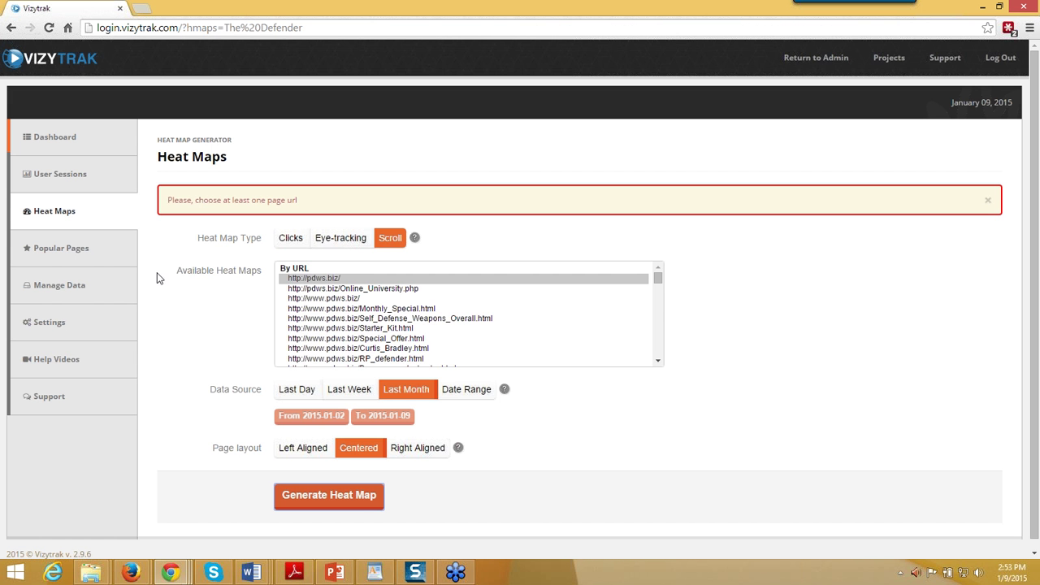
Step: Open The Defender project's popular pages report and review the Top 10 chart and Top 50 list
{"action": "left_click", "coordinate": [91, 250]}
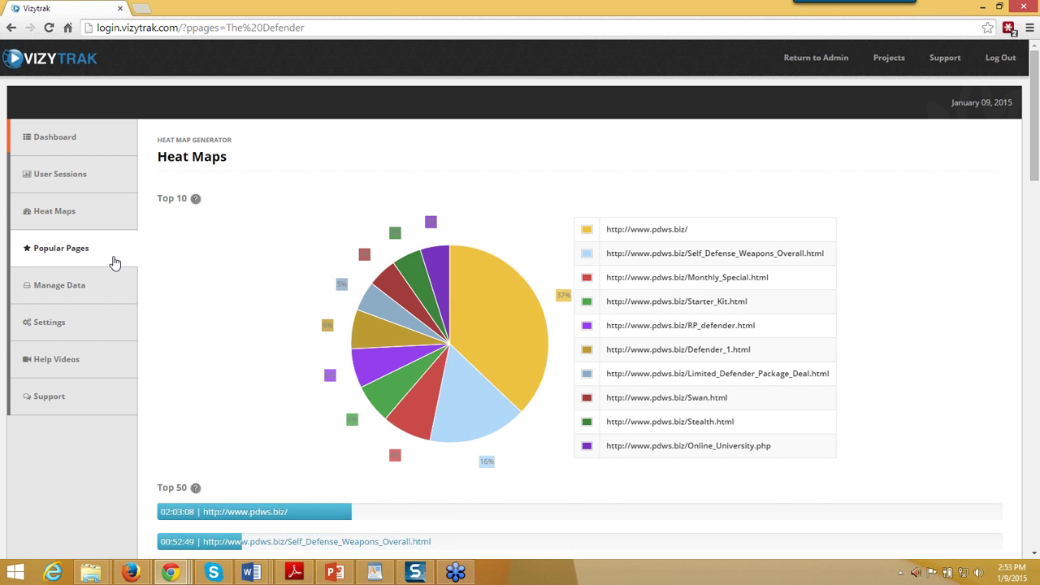
{"action": "scroll", "coordinate": [179, 351], "scroll_direction": "down", "scroll_amount": 1}
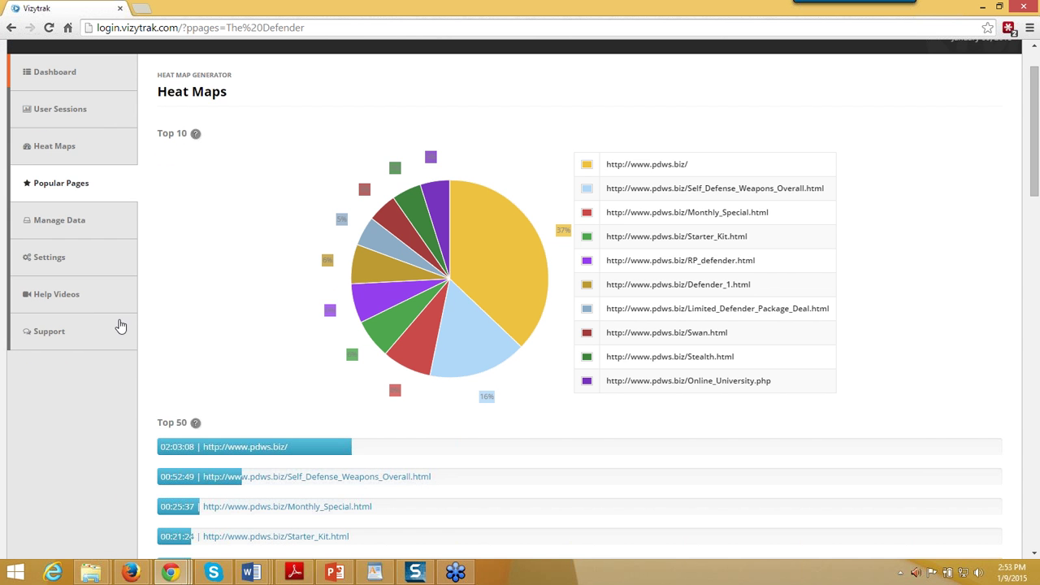
Step: View the help videos page, expand and collapse its help widget, and return to the projects overview
{"action": "left_click", "coordinate": [56, 294]}
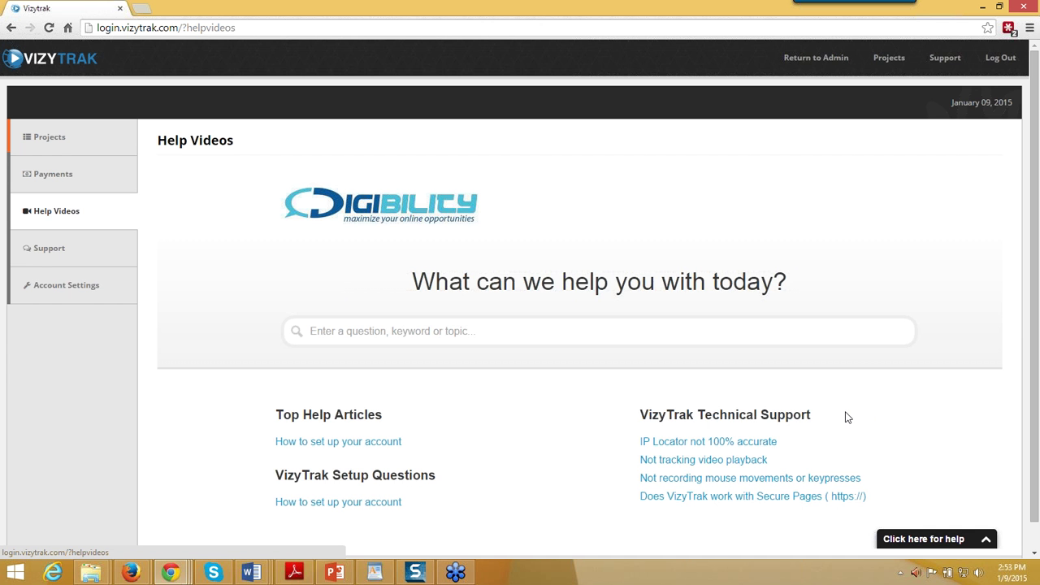
{"action": "left_click", "coordinate": [941, 539]}
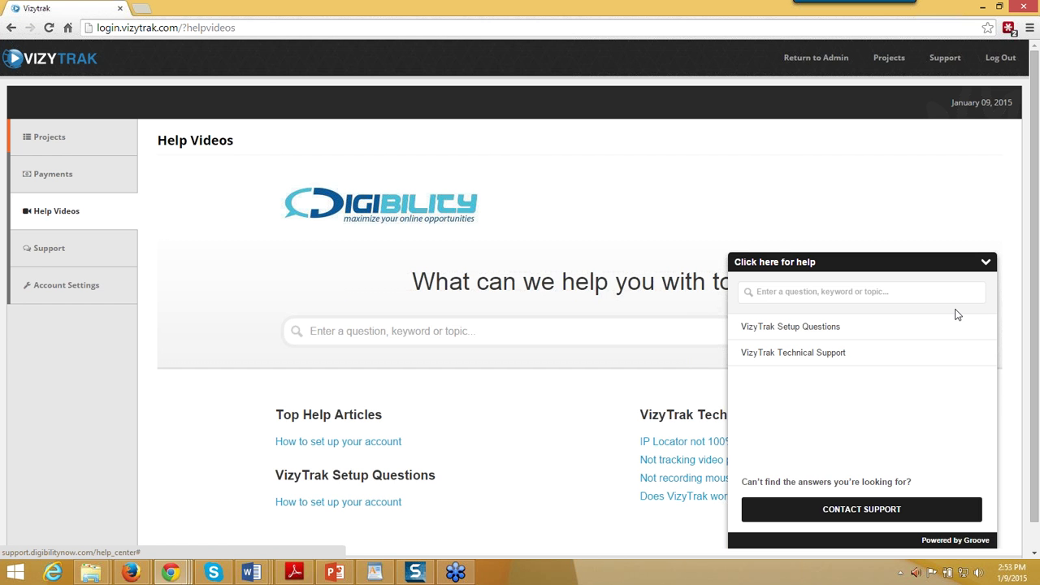
{"action": "left_click", "coordinate": [986, 262]}
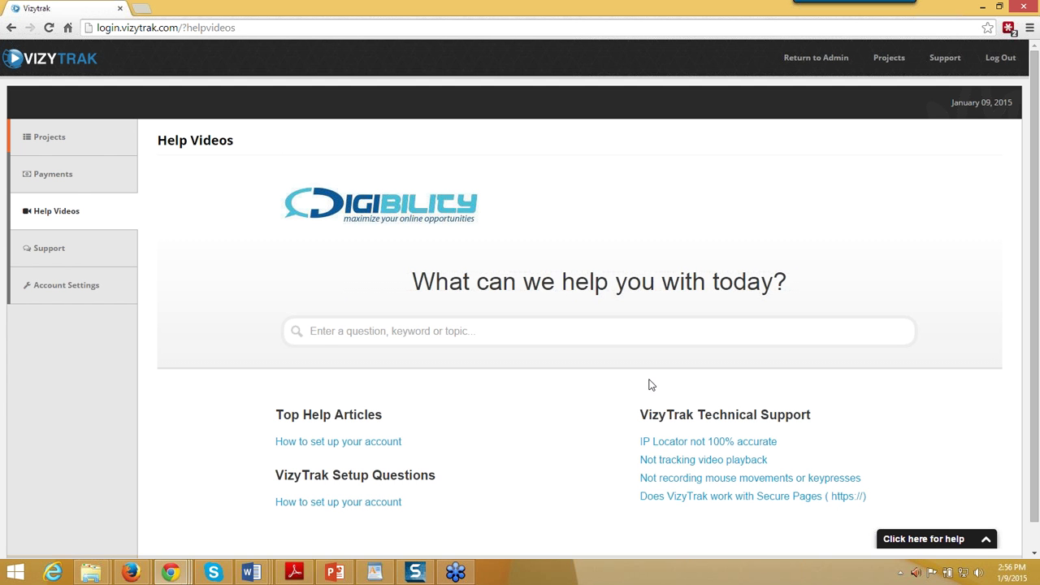
{"action": "left_click", "coordinate": [37, 137]}
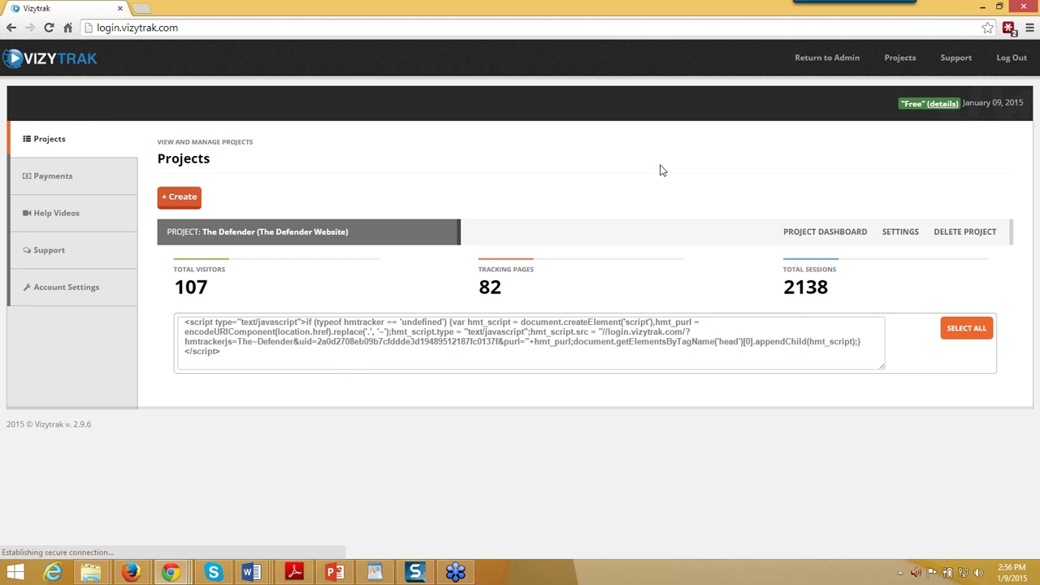